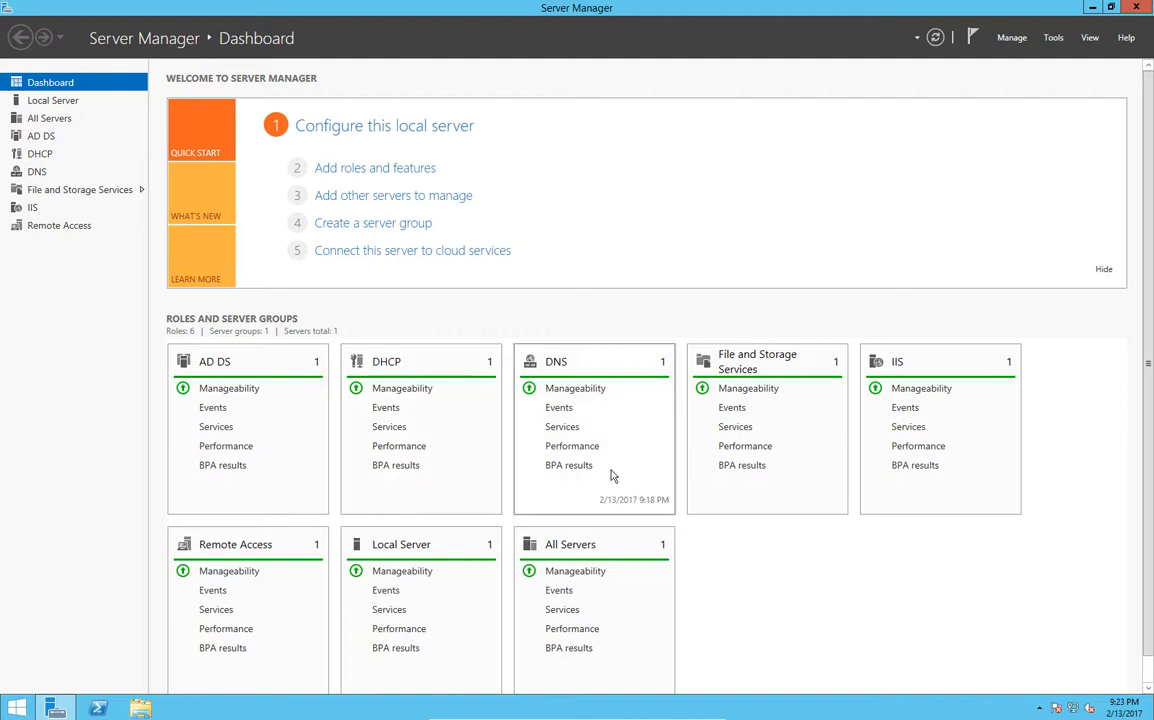
Start adding roles and features to the local server with the default installation type and destination, selecting .NET Framework 3.5 Features.
click(418, 170)
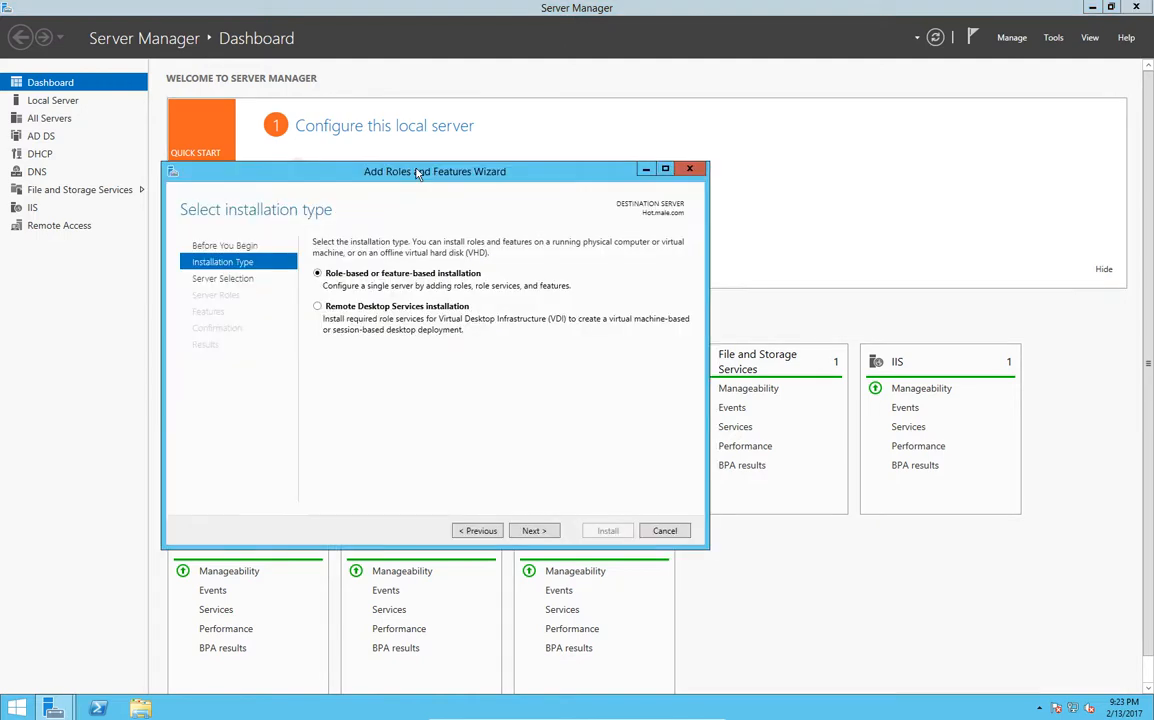
click(531, 531)
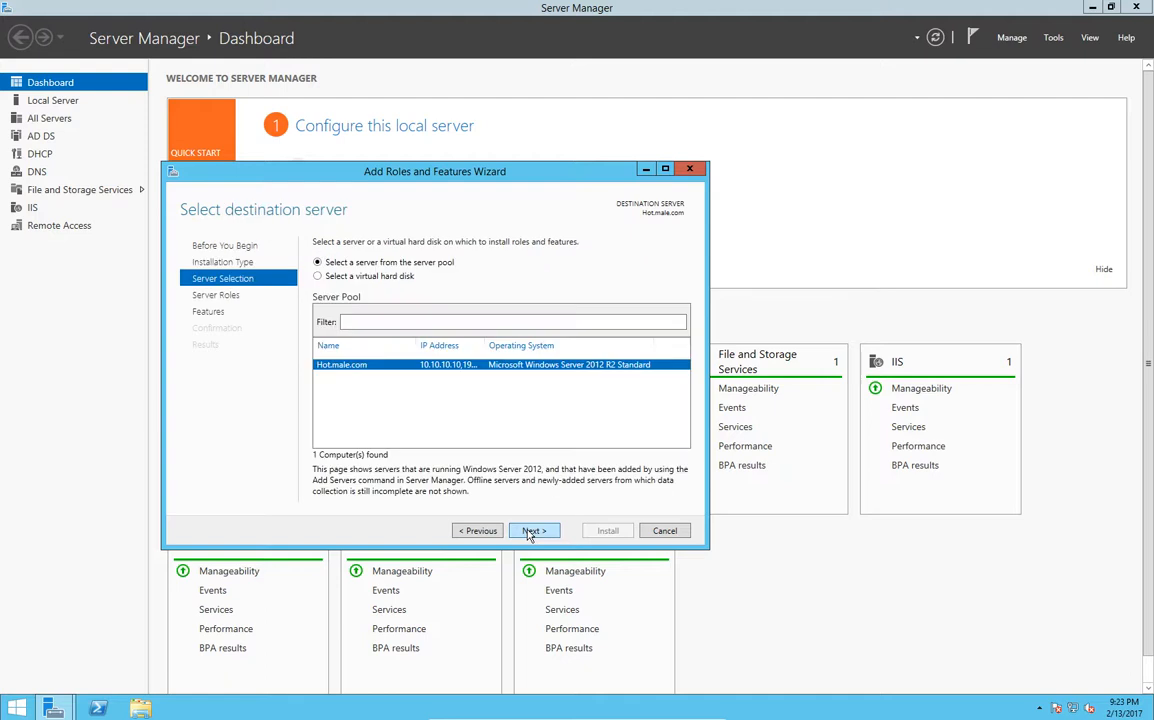
click(531, 531)
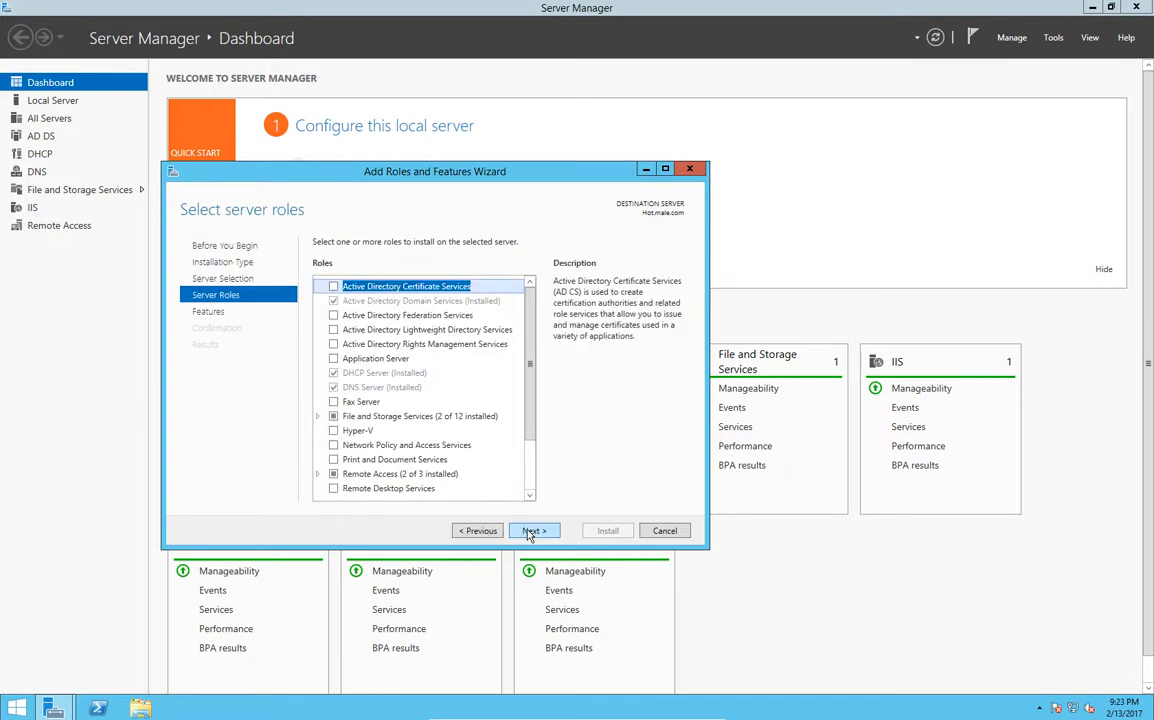
click(531, 531)
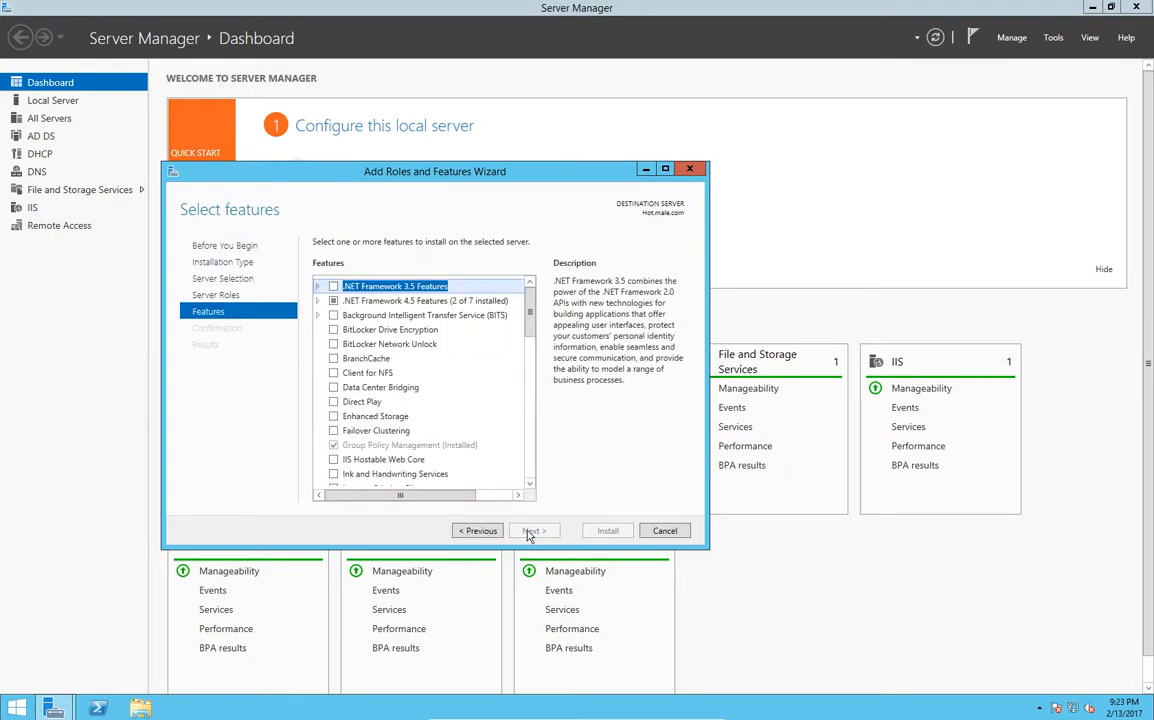
click(334, 287)
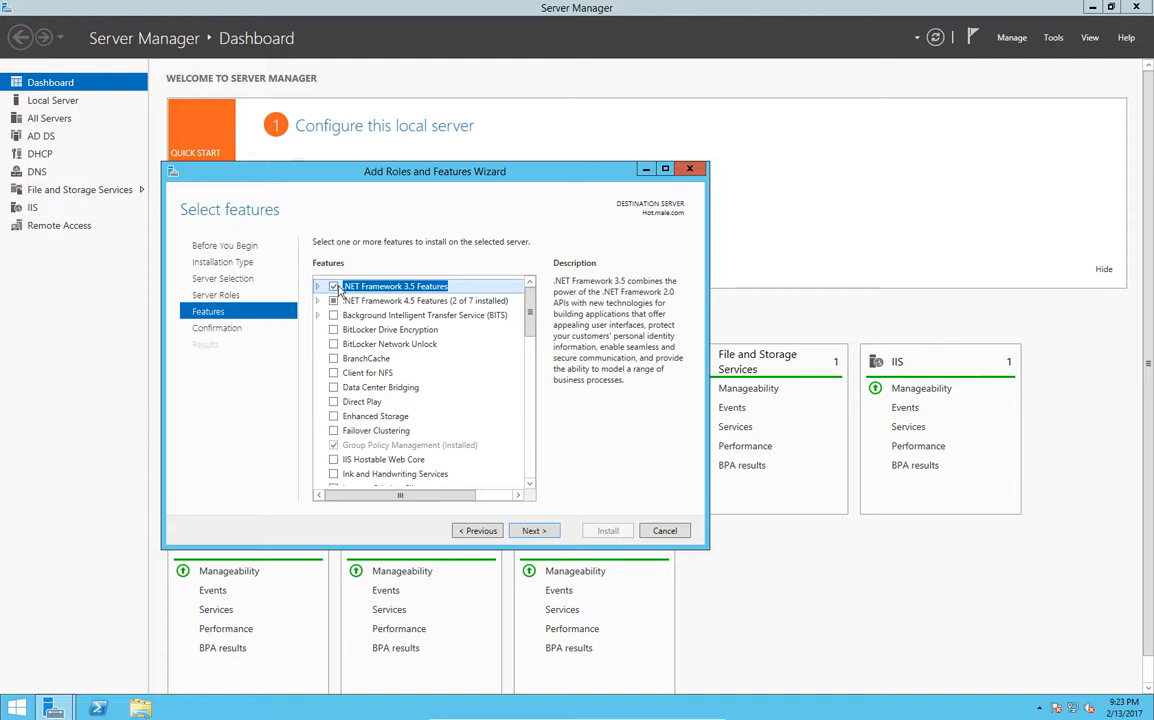
Select AD LDS Snap-Ins and Command-Line Tools within the AD DS and AD LDS role administration tools, and install the chosen features.
scroll(472, 402, down, 3)
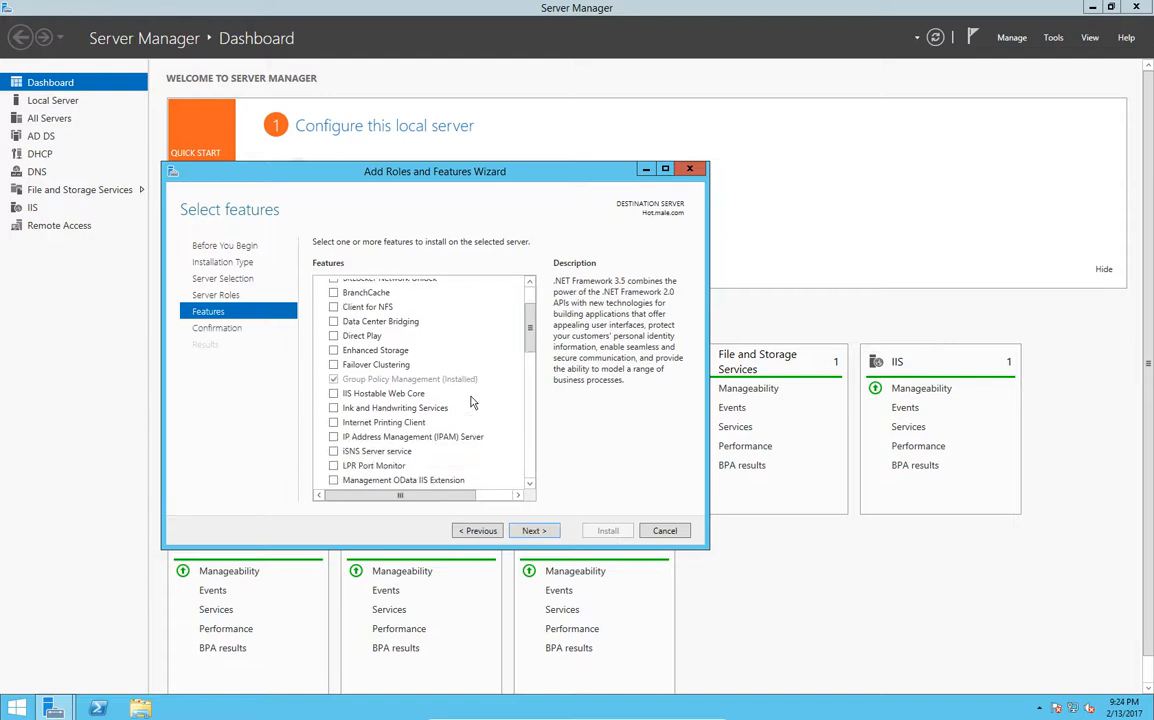
scroll(472, 402, down, 3)
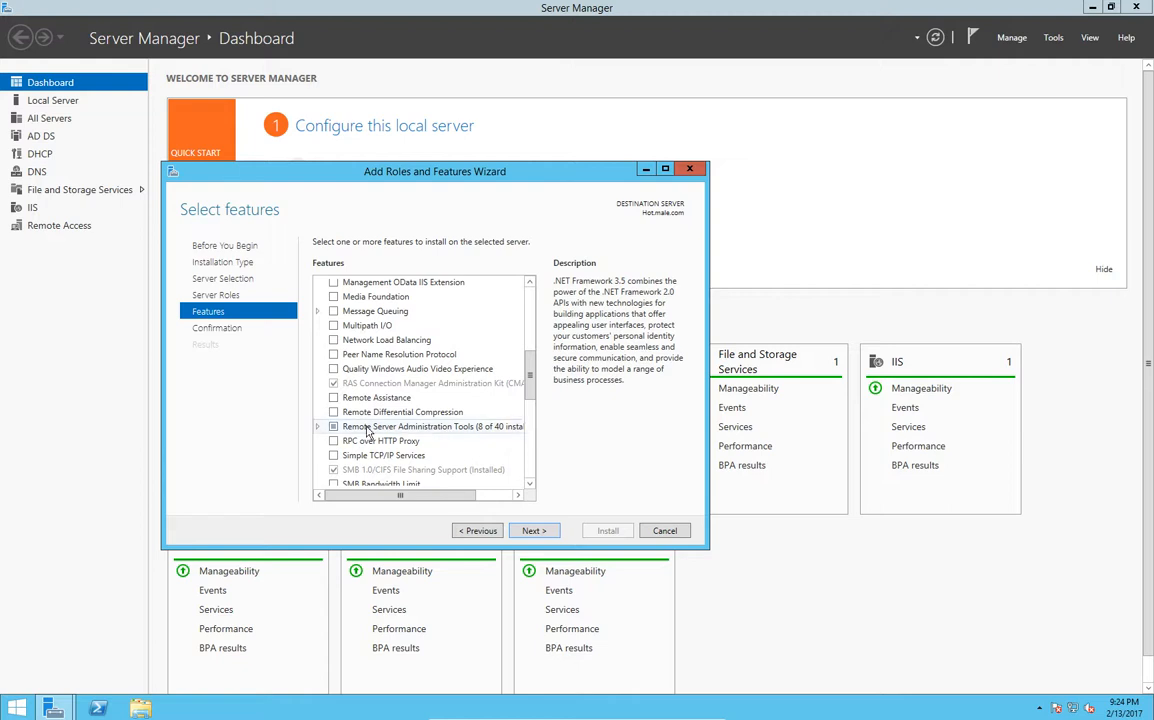
click(319, 427)
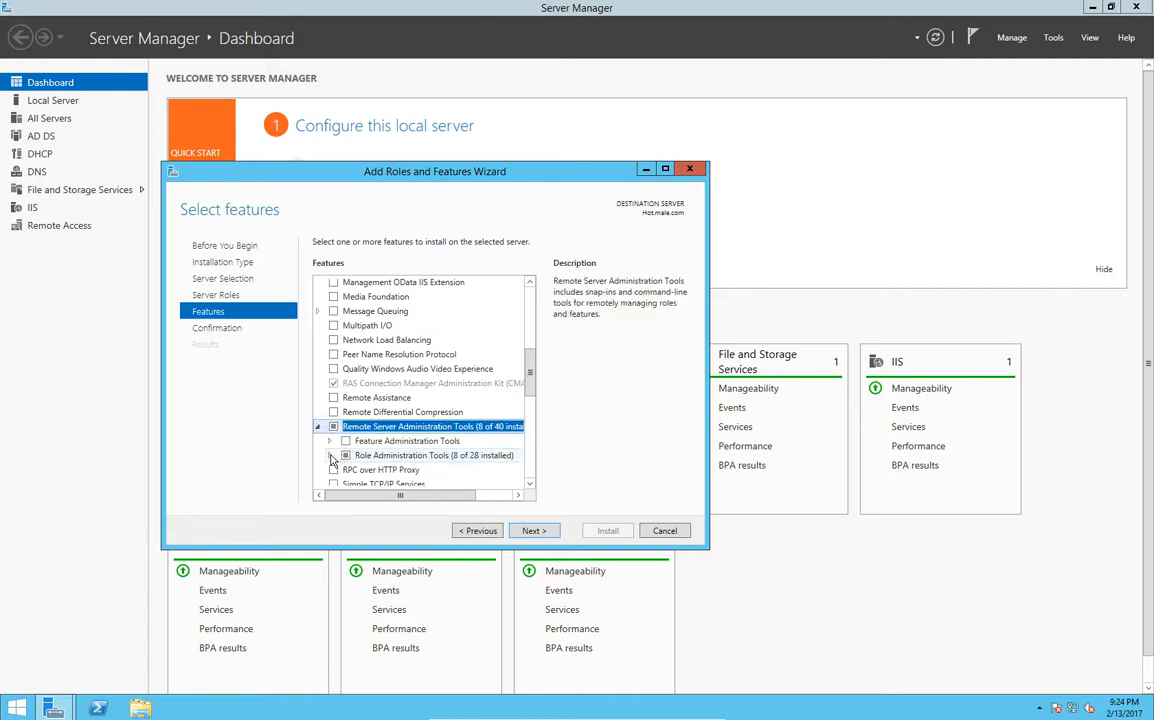
click(337, 457)
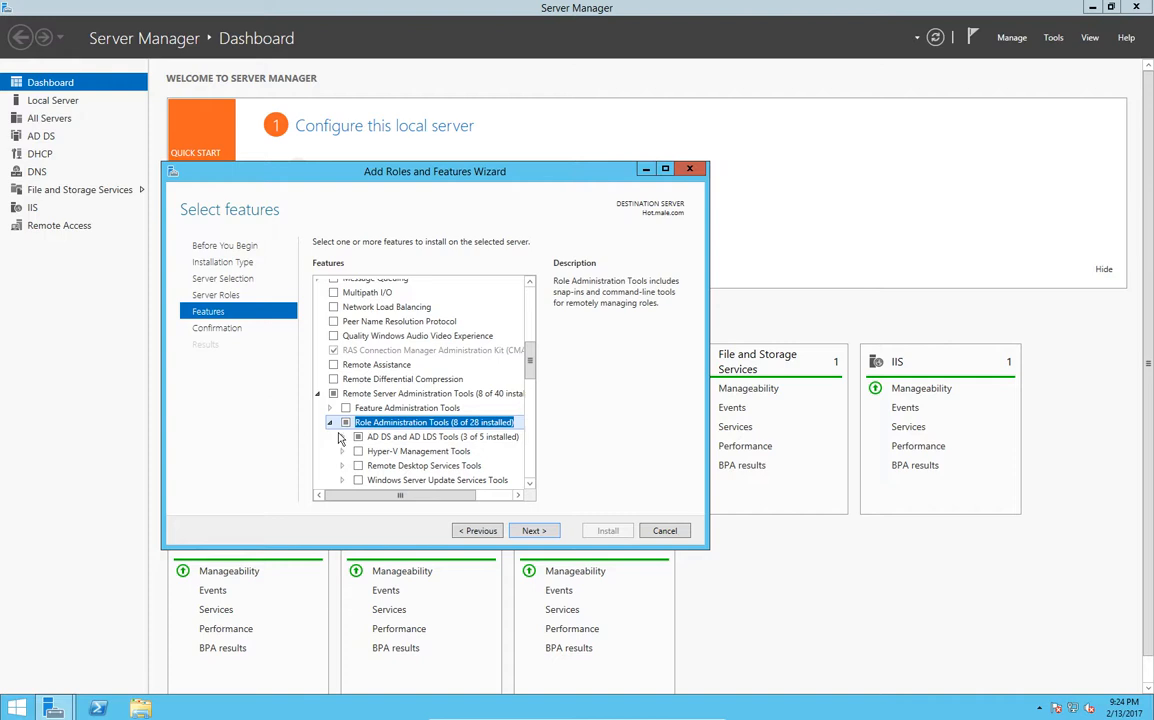
click(340, 438)
scroll(342, 459, down, 1)
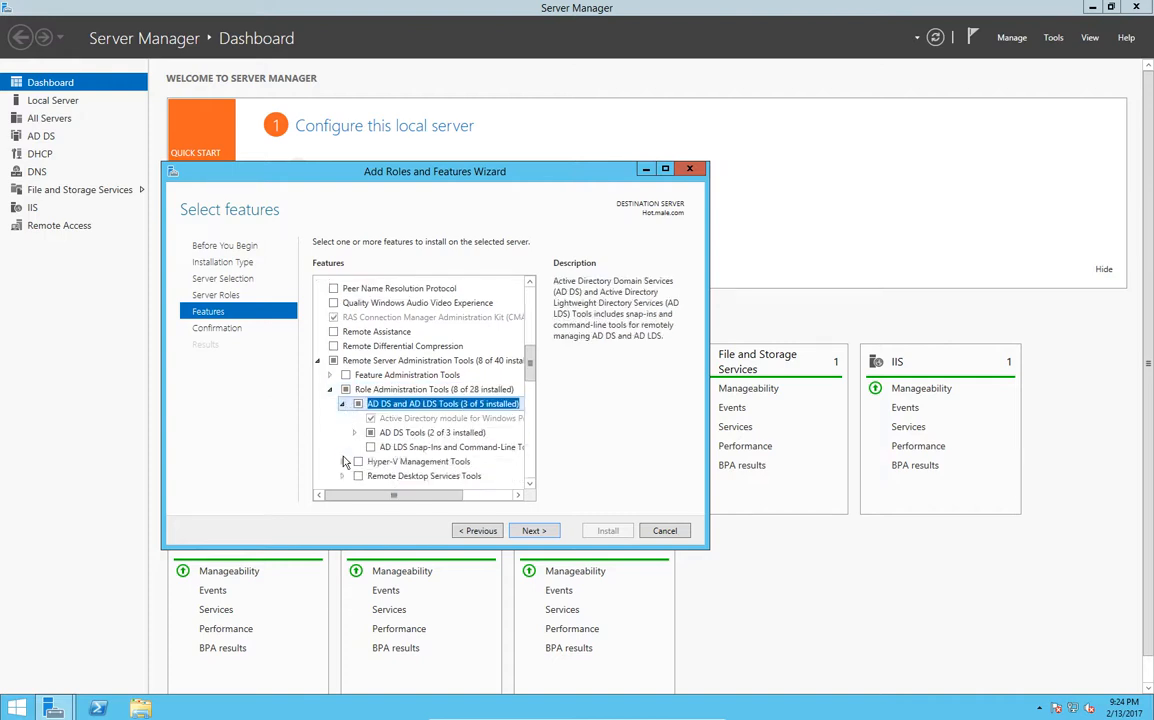
click(371, 448)
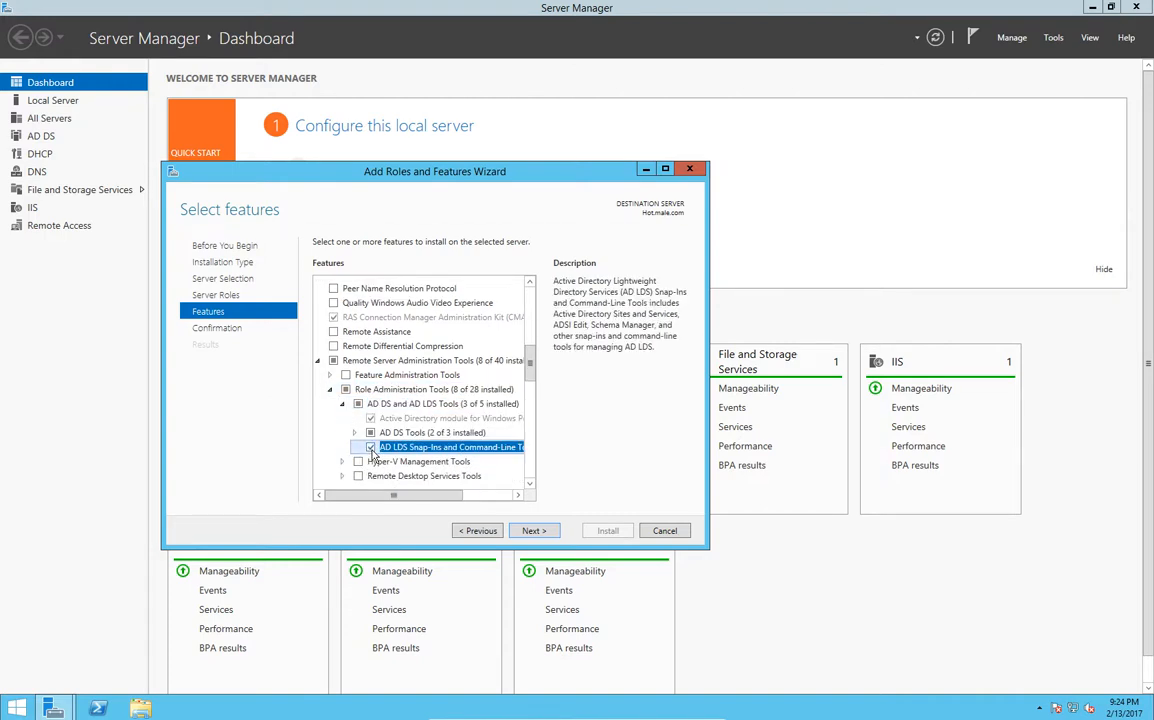
click(533, 531)
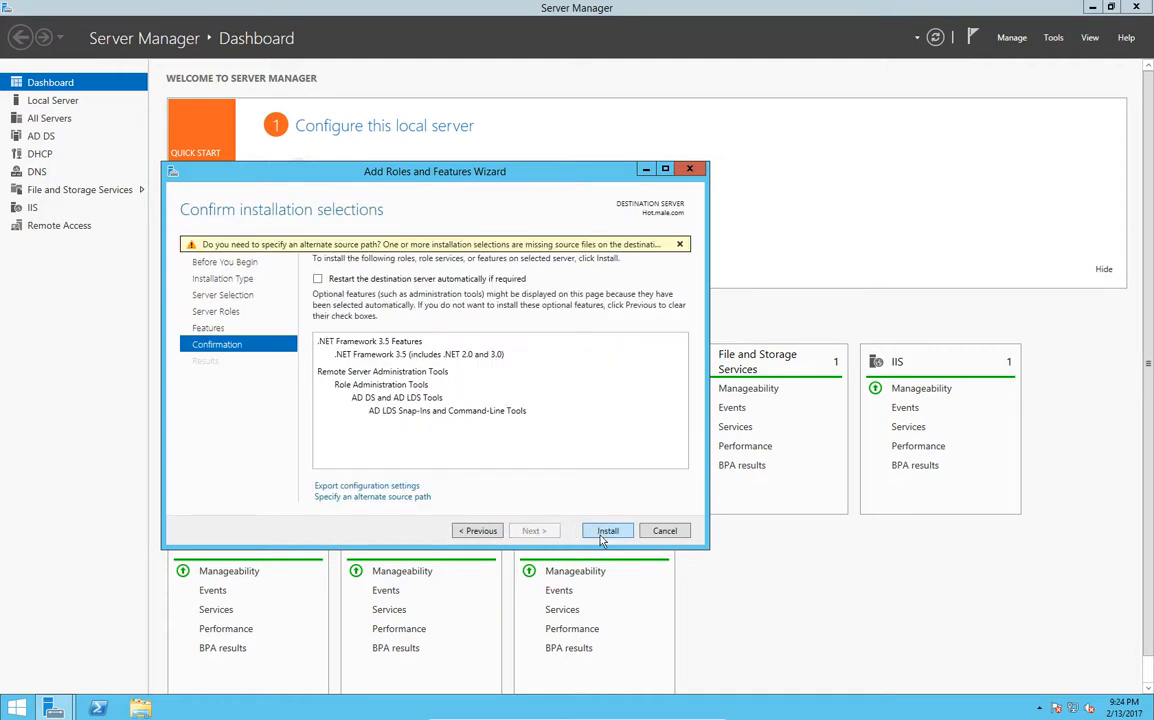
click(606, 531)
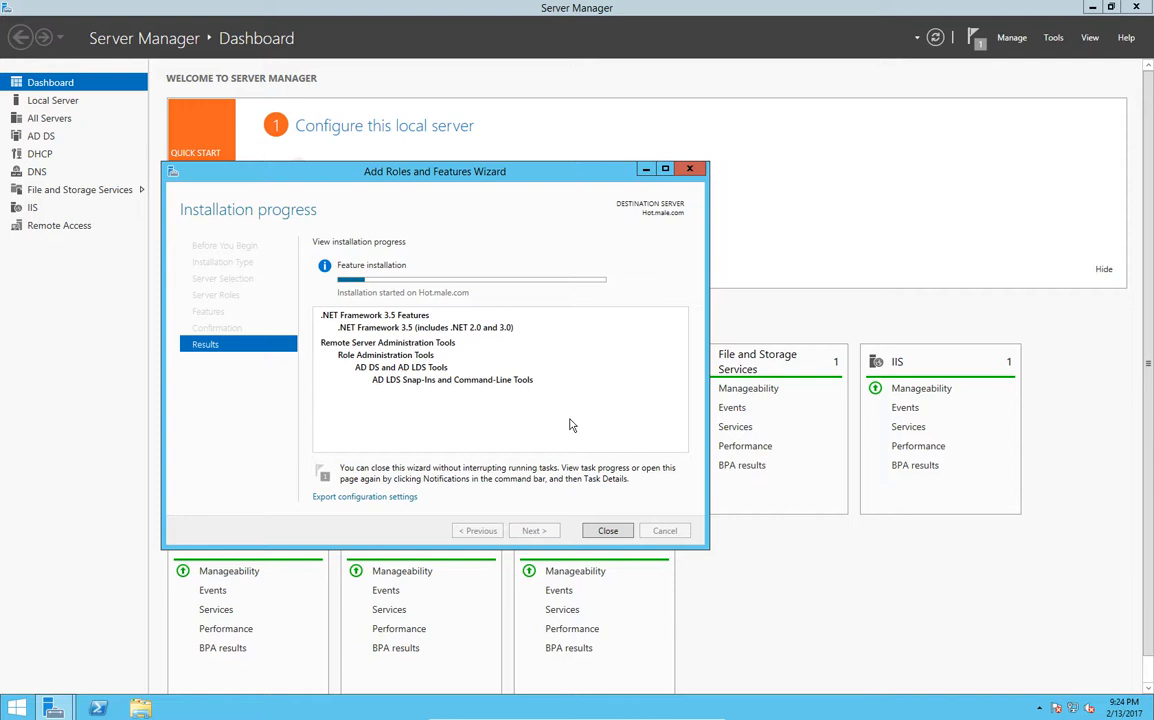
Open the Services console by running services.msc while the feature installation continues.
key(super+r)
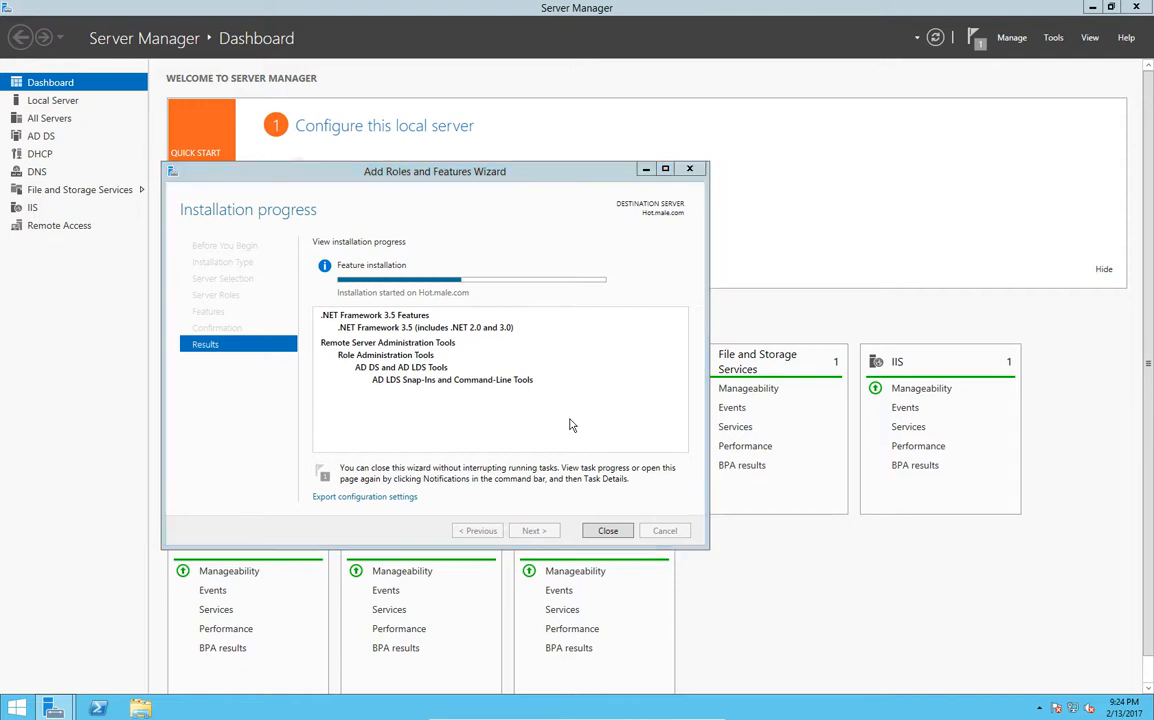
text(ser)
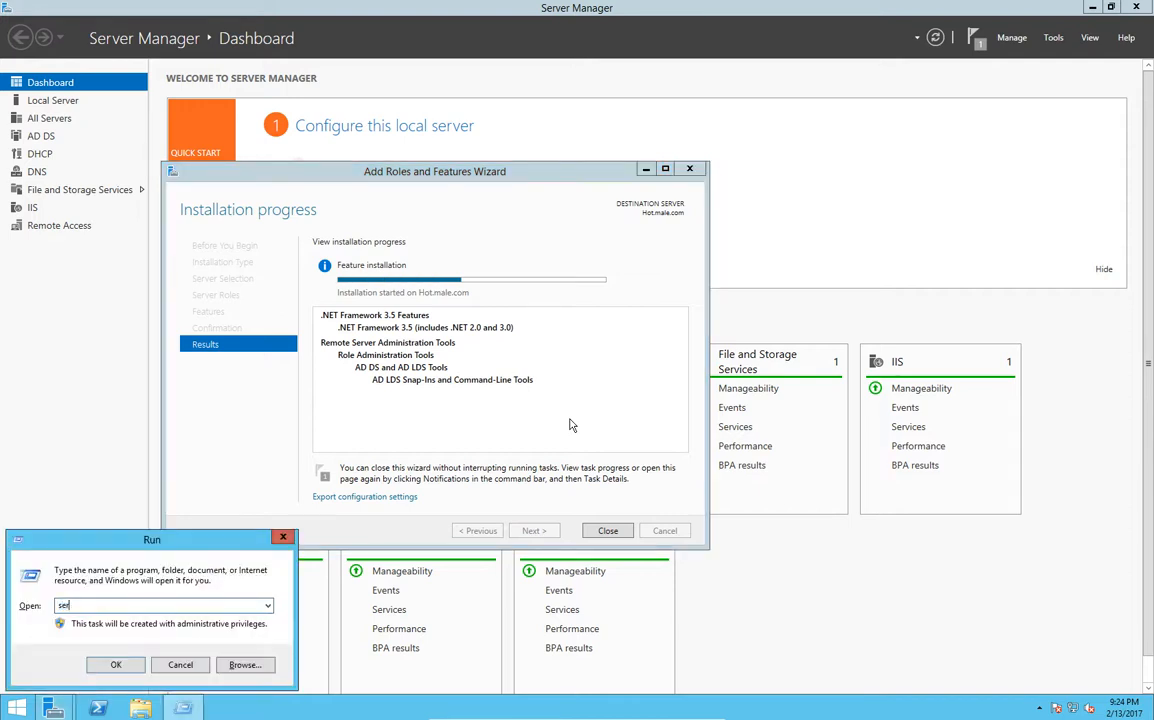
text(vices.msc)
key(Return)
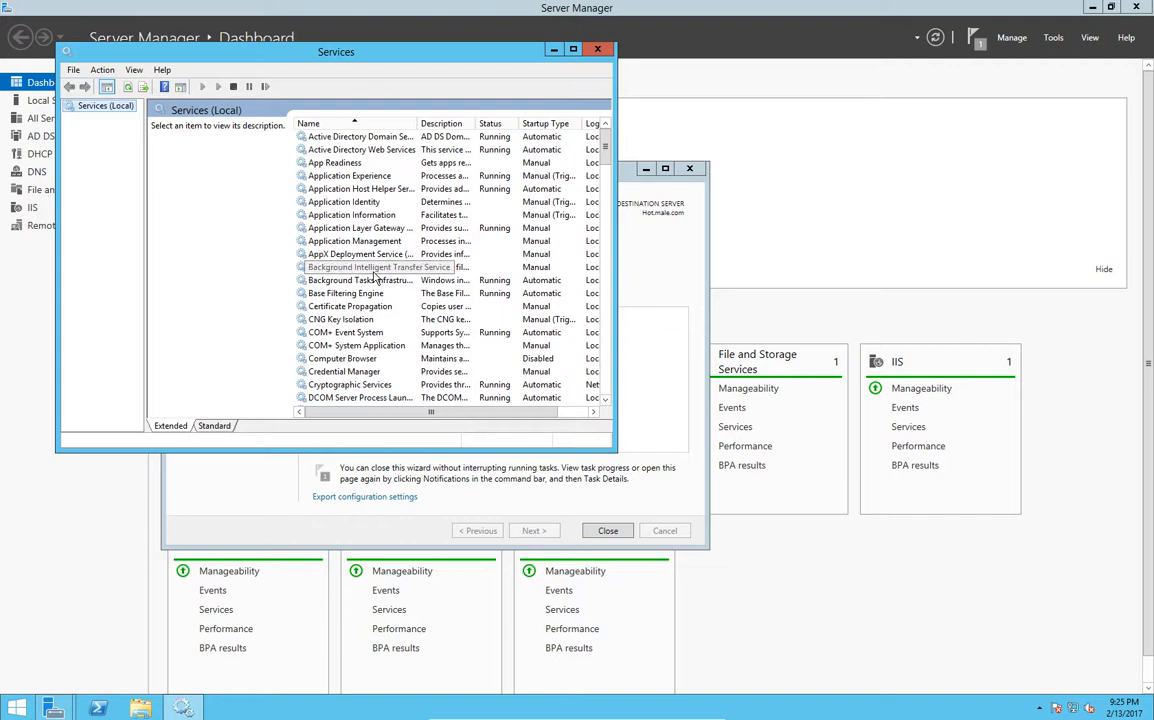
Set the Net.Tcp Port Sharing Service's startup type to Automatic (Delayed Start) and apply it.
click(345, 228)
key(n)
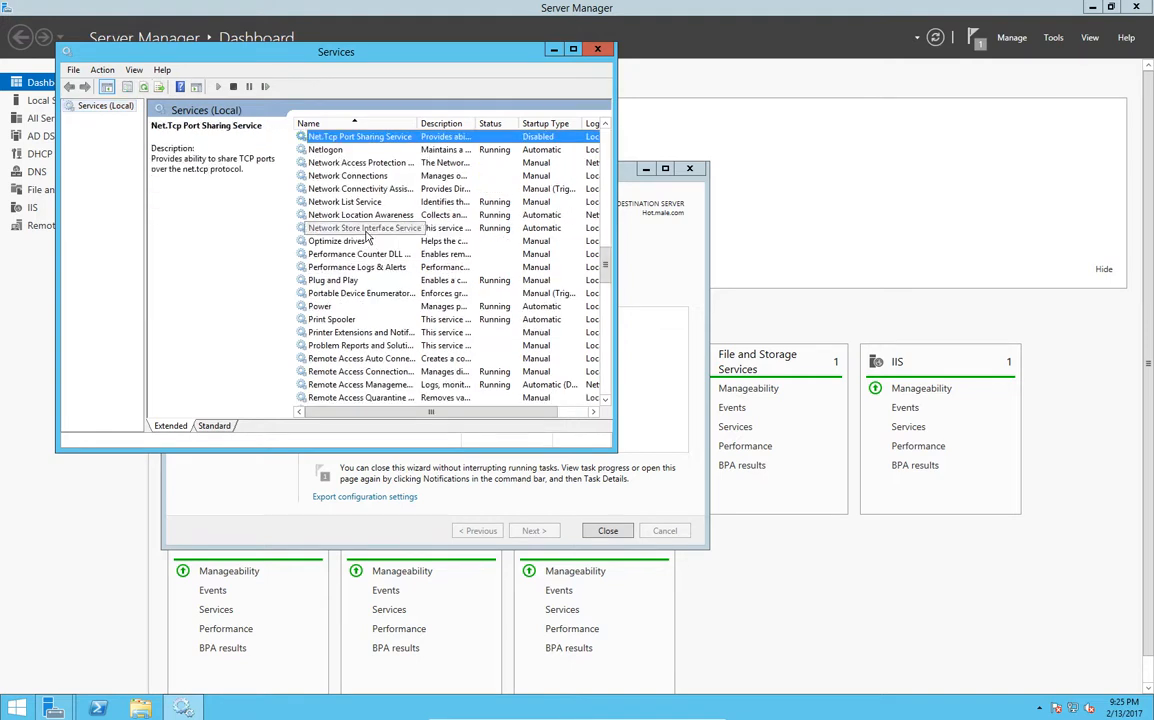
right_click(354, 140)
click(400, 263)
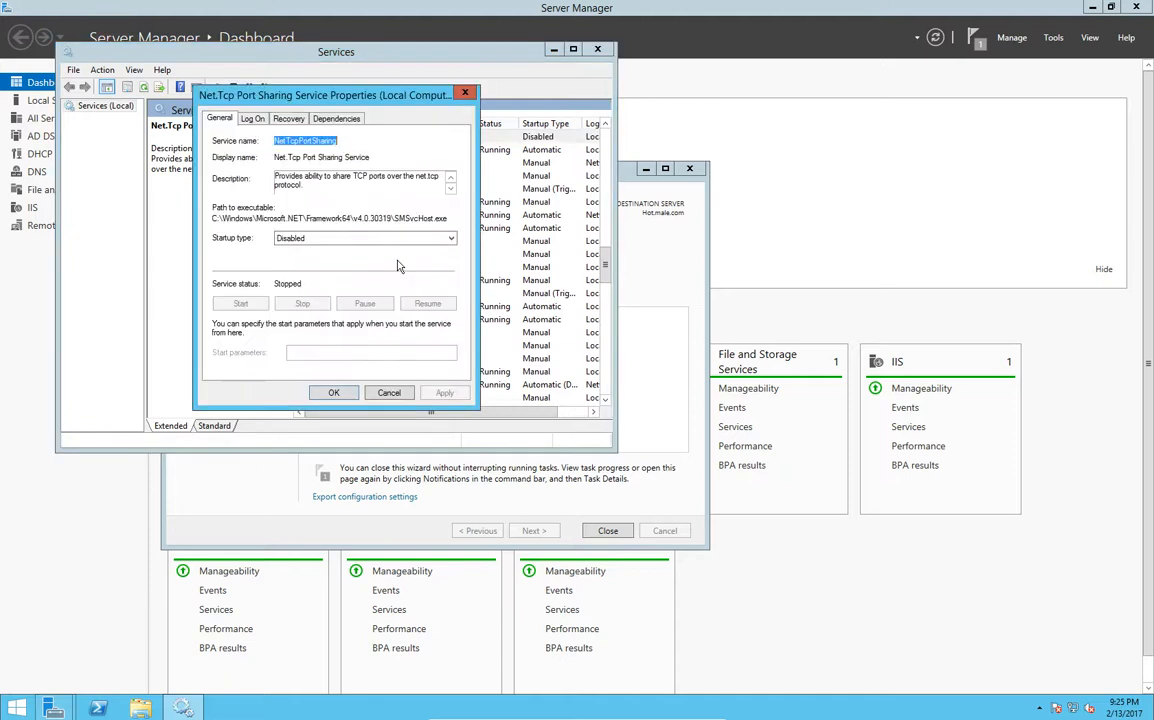
click(358, 238)
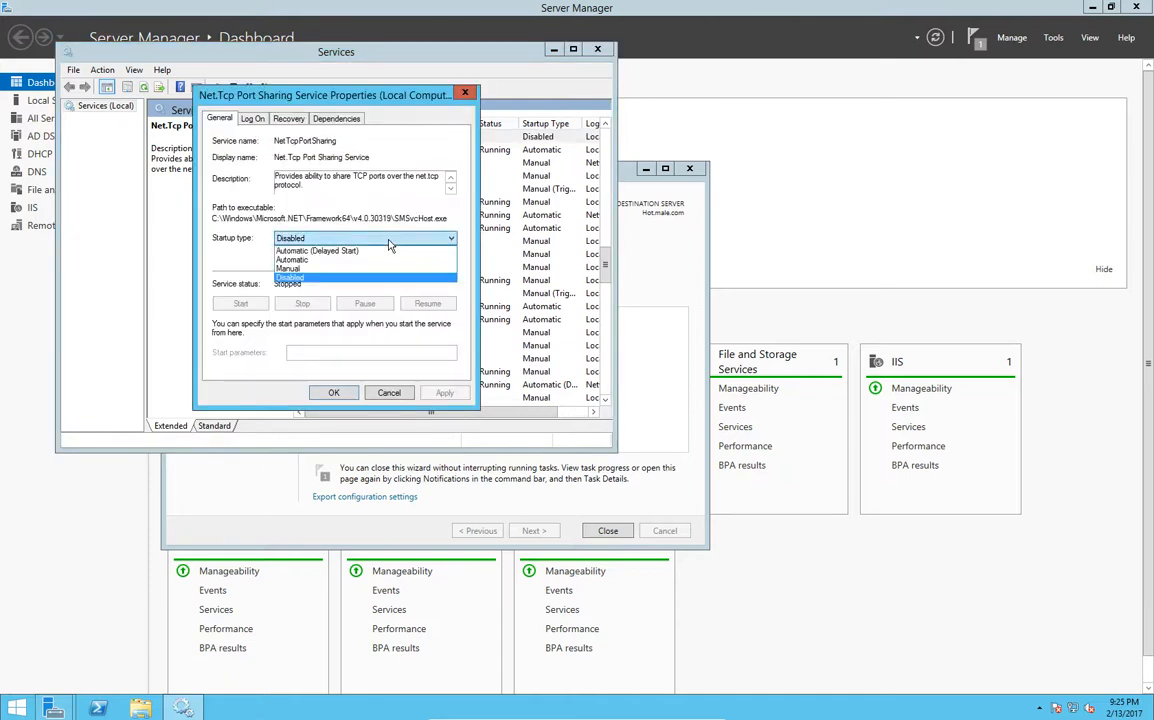
click(336, 252)
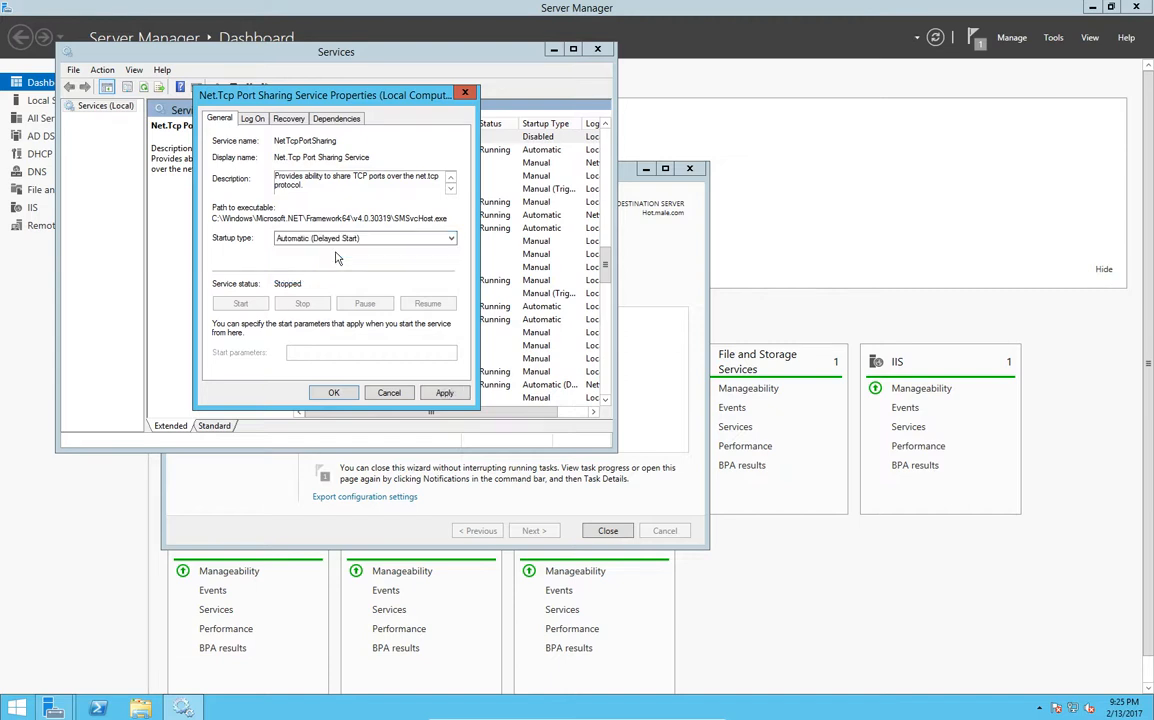
click(444, 392)
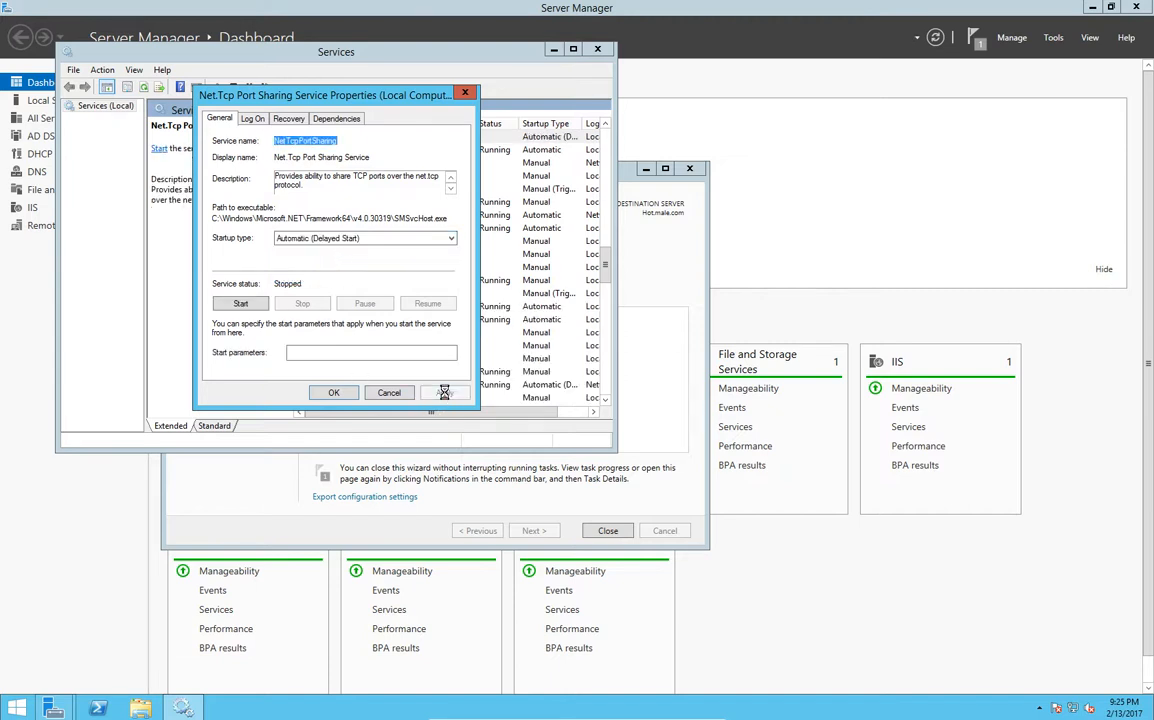
Start the Net.Tcp Port Sharing Service, and close the Services console and the feature installation wizard.
click(241, 304)
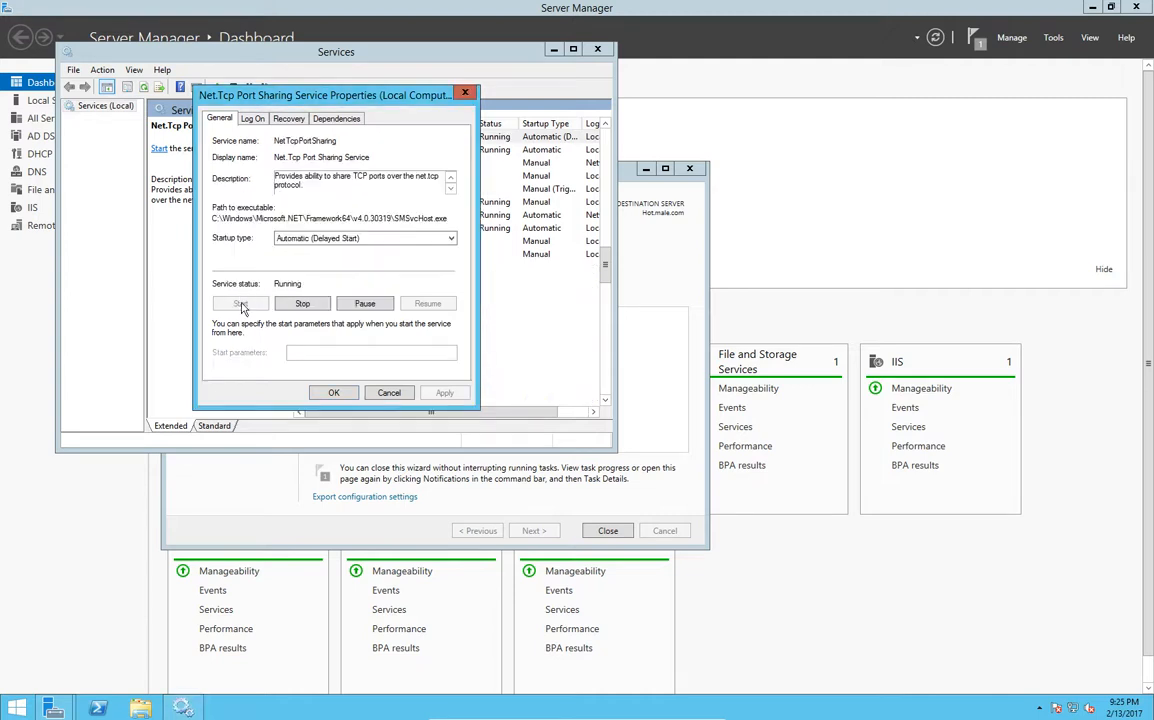
click(332, 393)
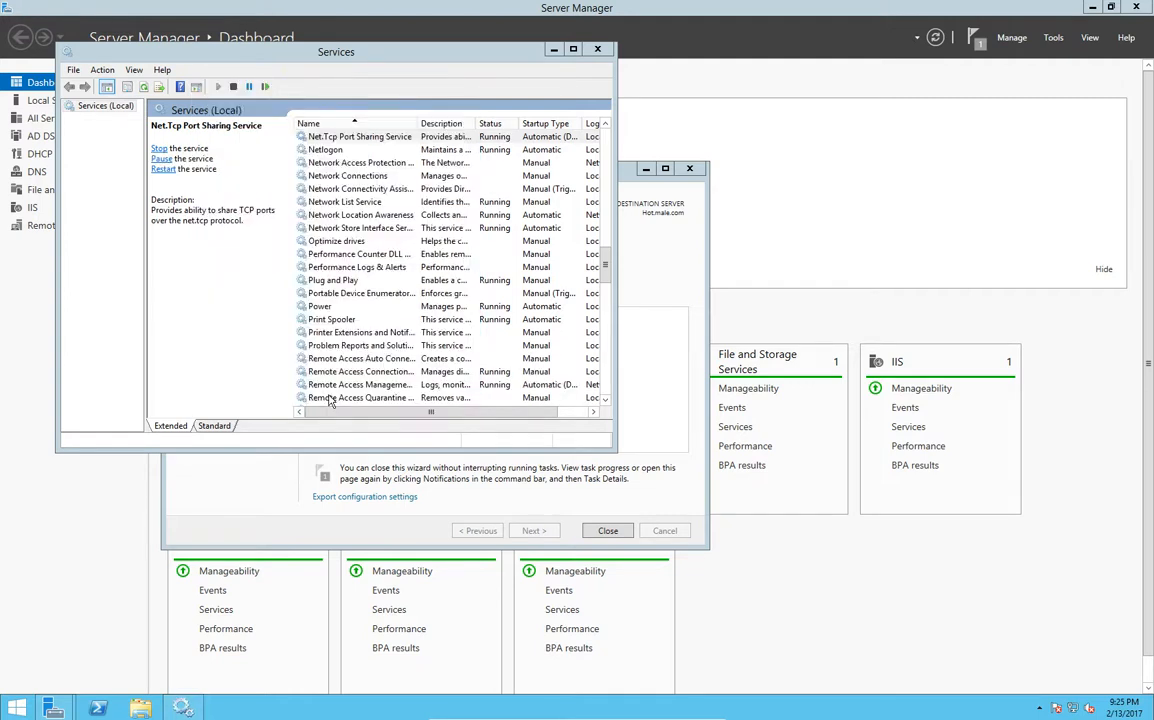
click(597, 49)
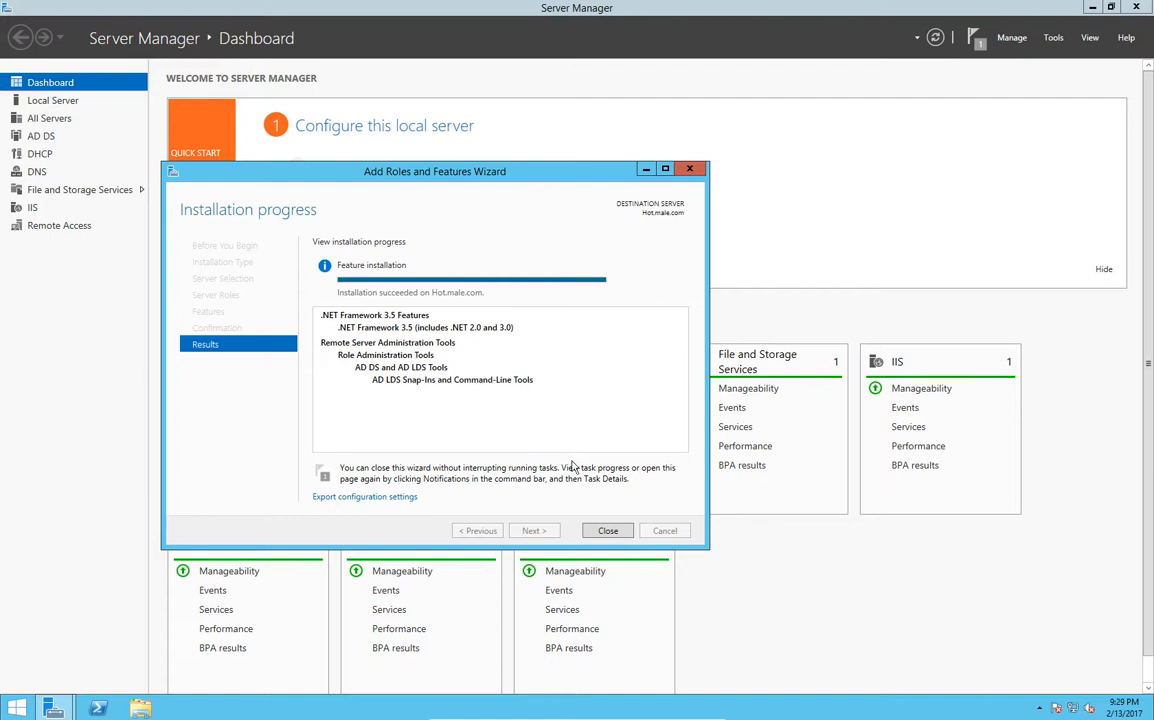
click(607, 530)
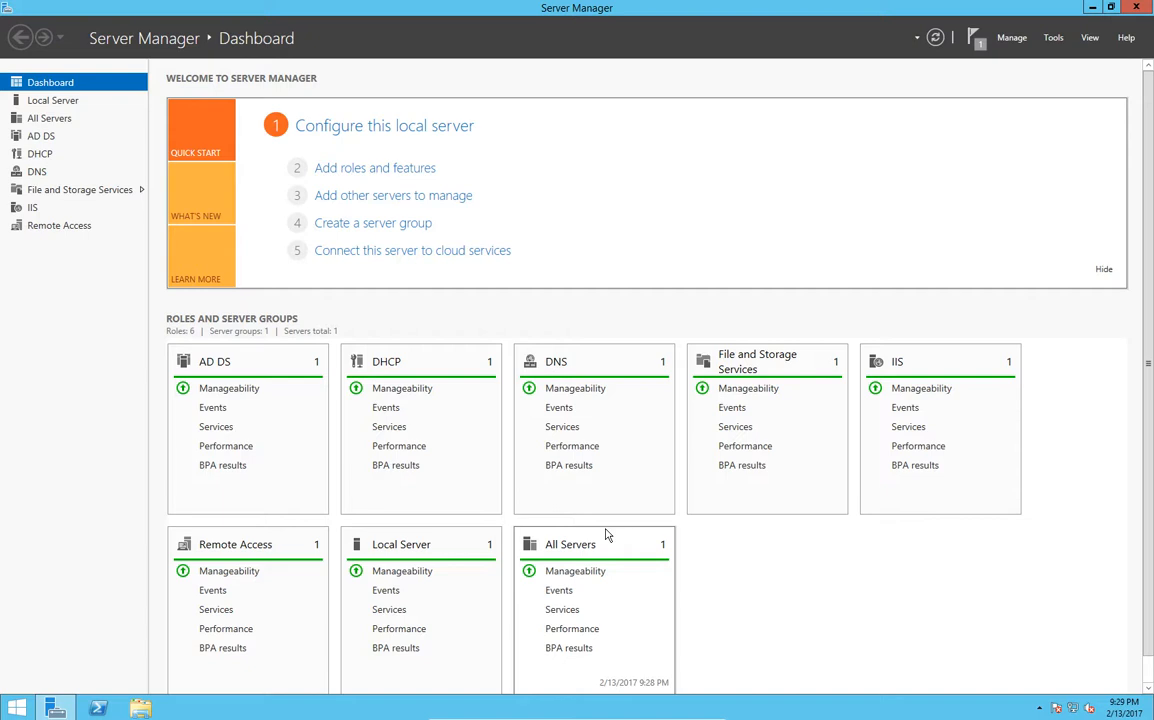
Search for powershell and run Windows PowerShell as administrator.
click(16, 708)
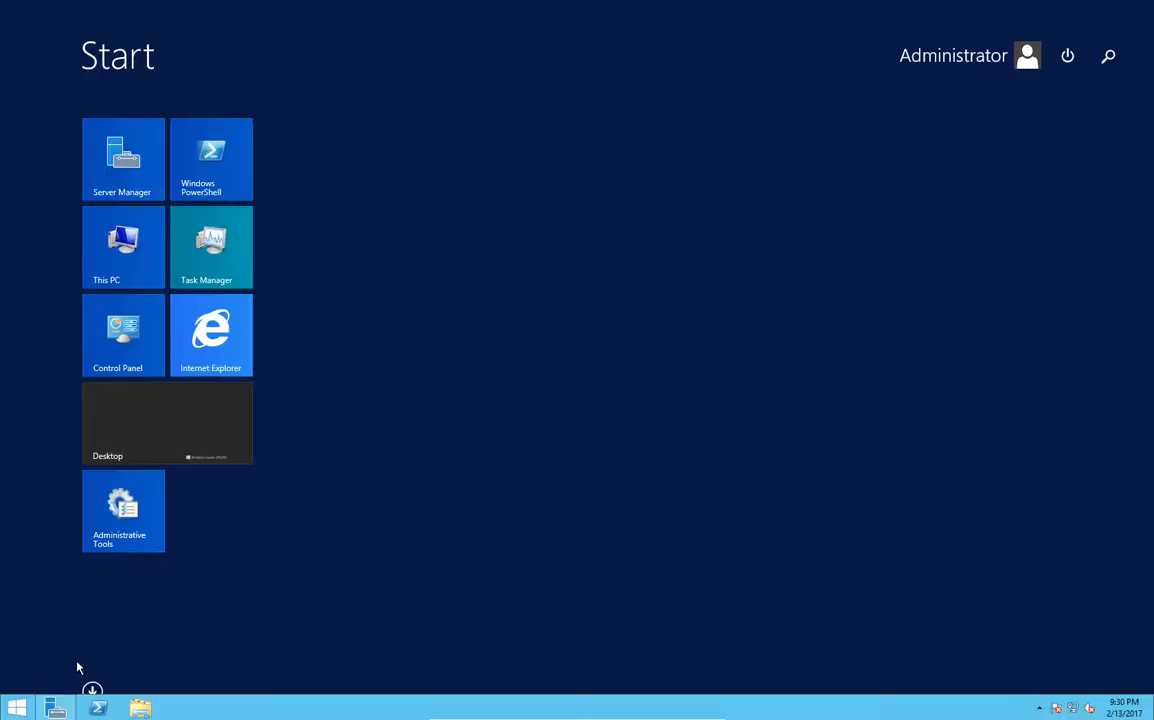
text(po)
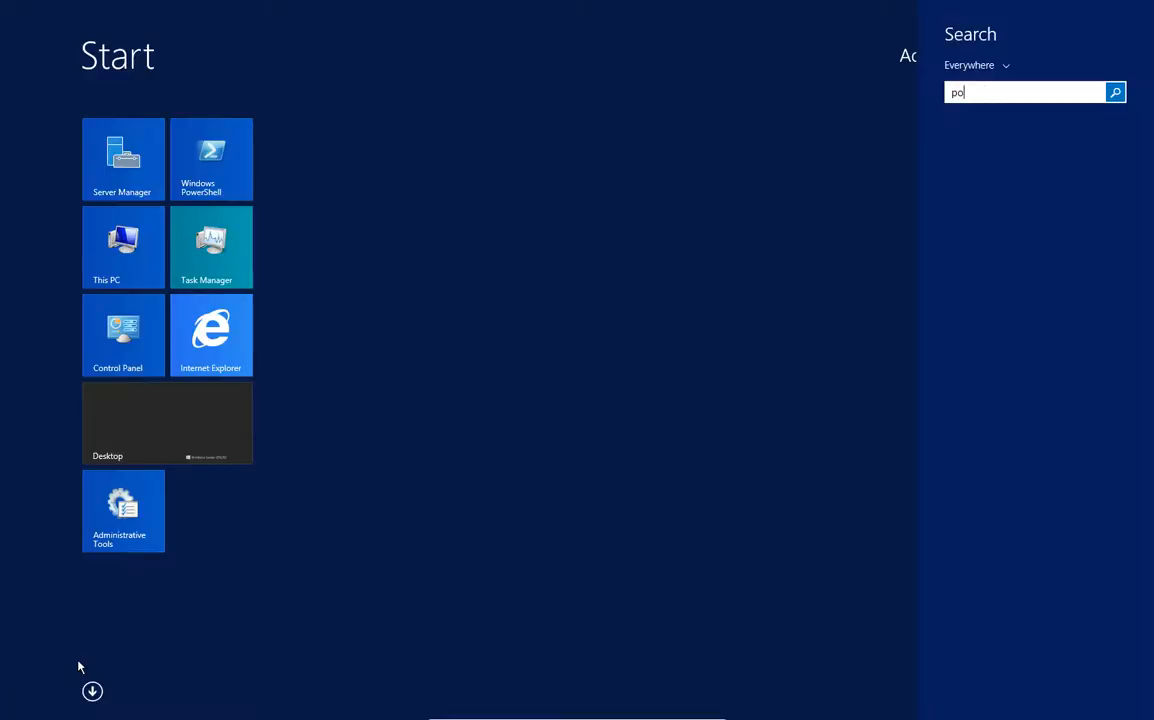
text(wershell)
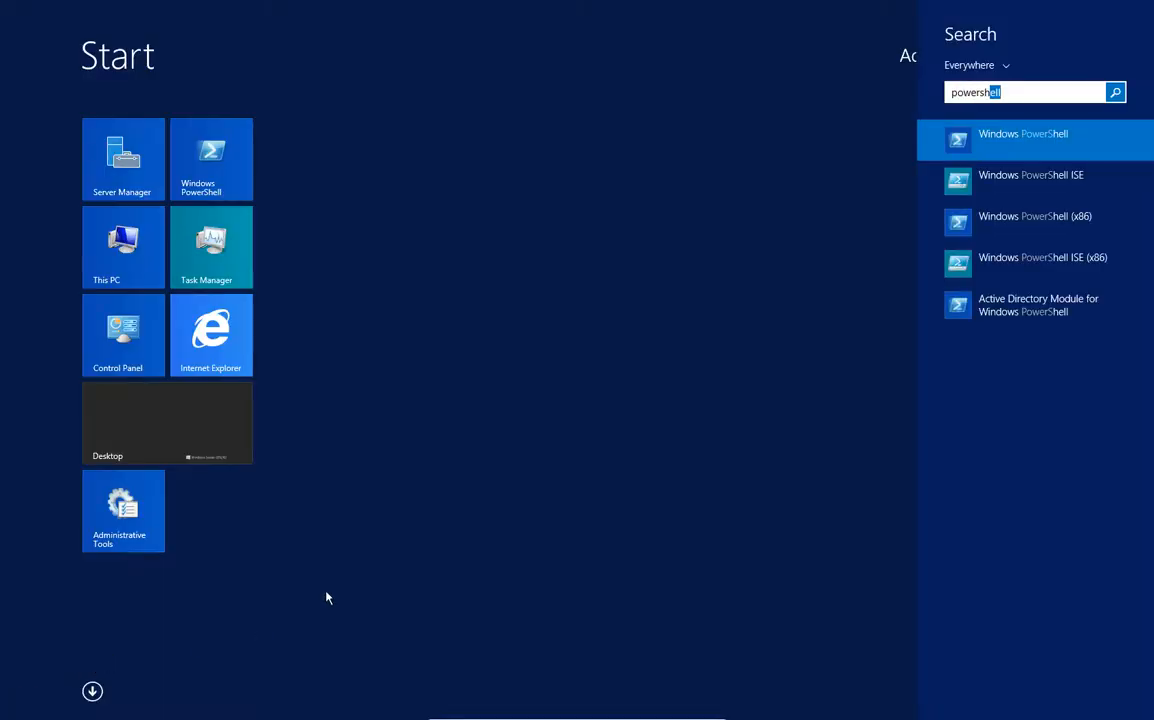
right_click(995, 143)
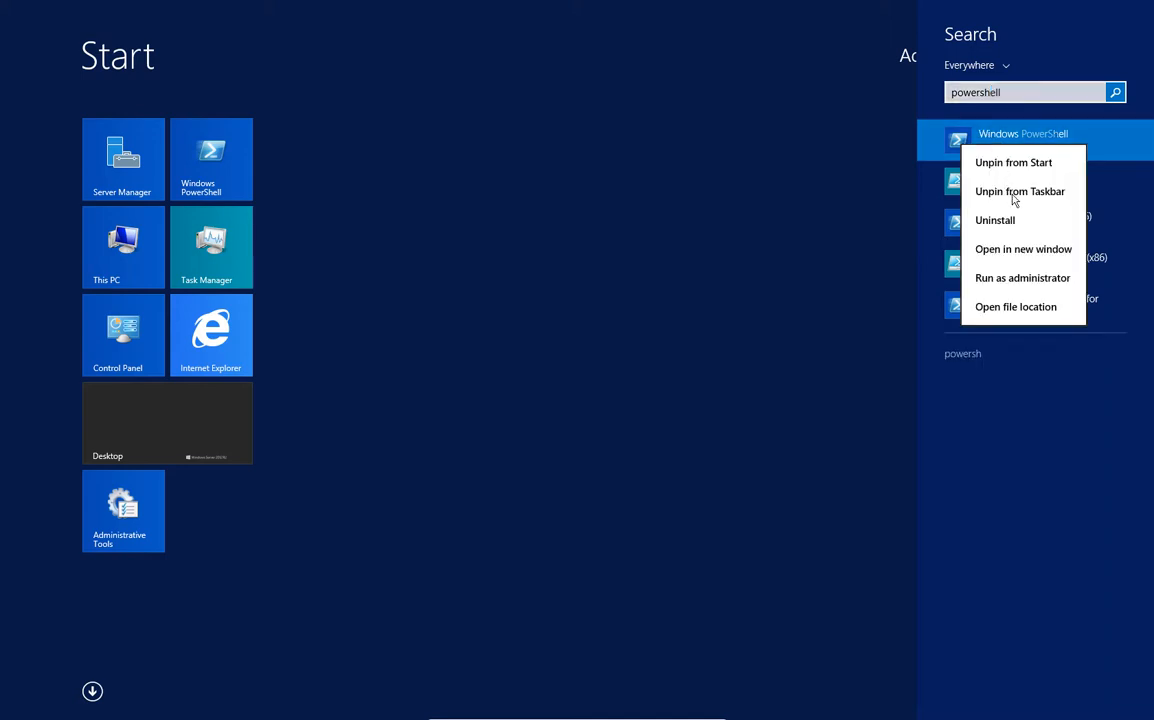
click(1010, 280)
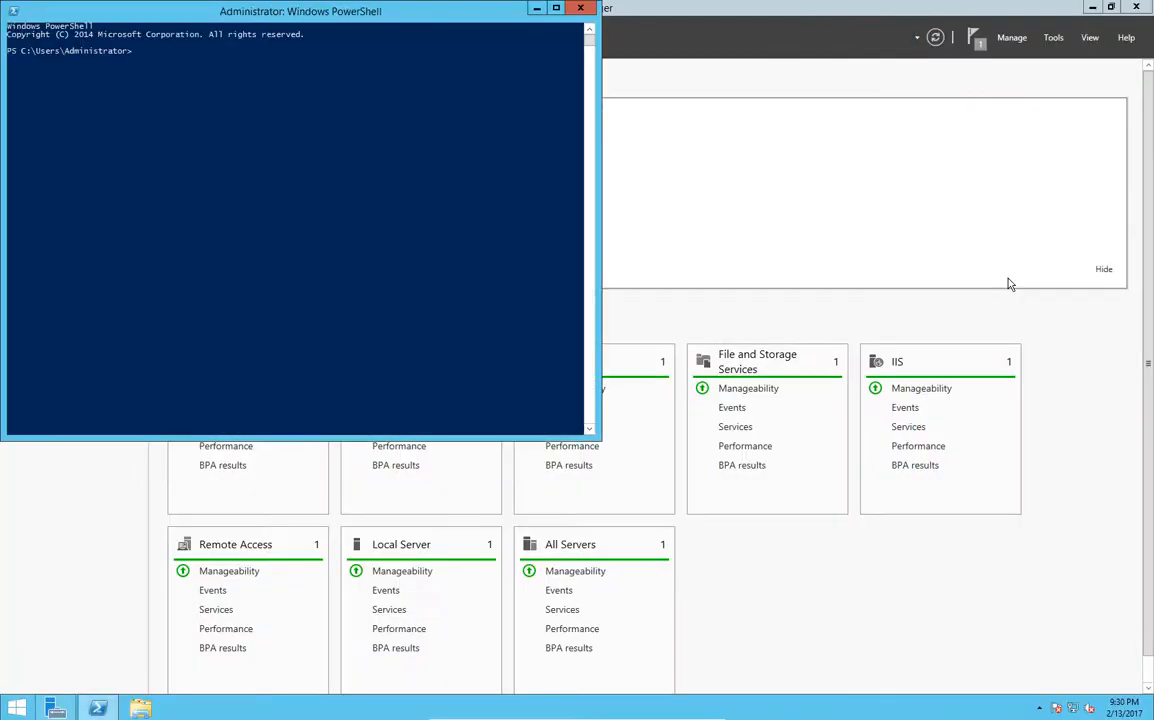
Run Add-WindowsFeature with RSAT-ADDS, NET-Framework-Features, NET-HTTP-Activation, RPC-over-HTTP-proxy, RSAT-Clustering, WAS-Process-Model and the IIS Web features plus -Restart, and close PowerShell and Server Manager.
right_click(297, 168)
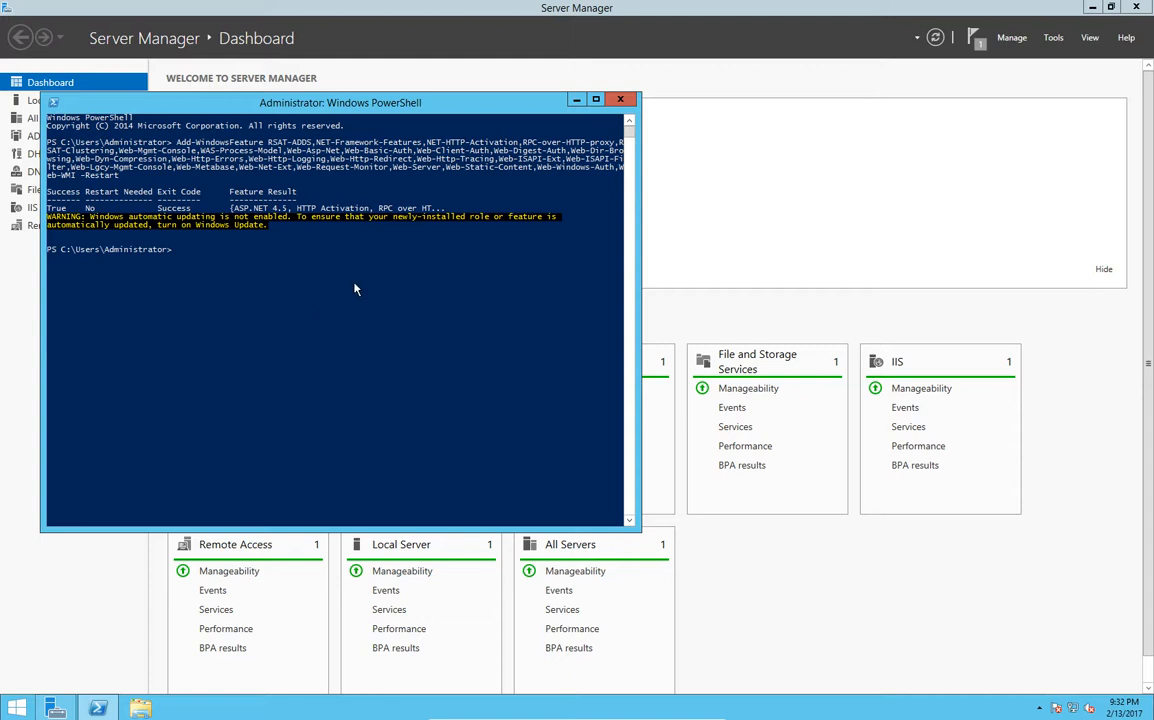
click(620, 99)
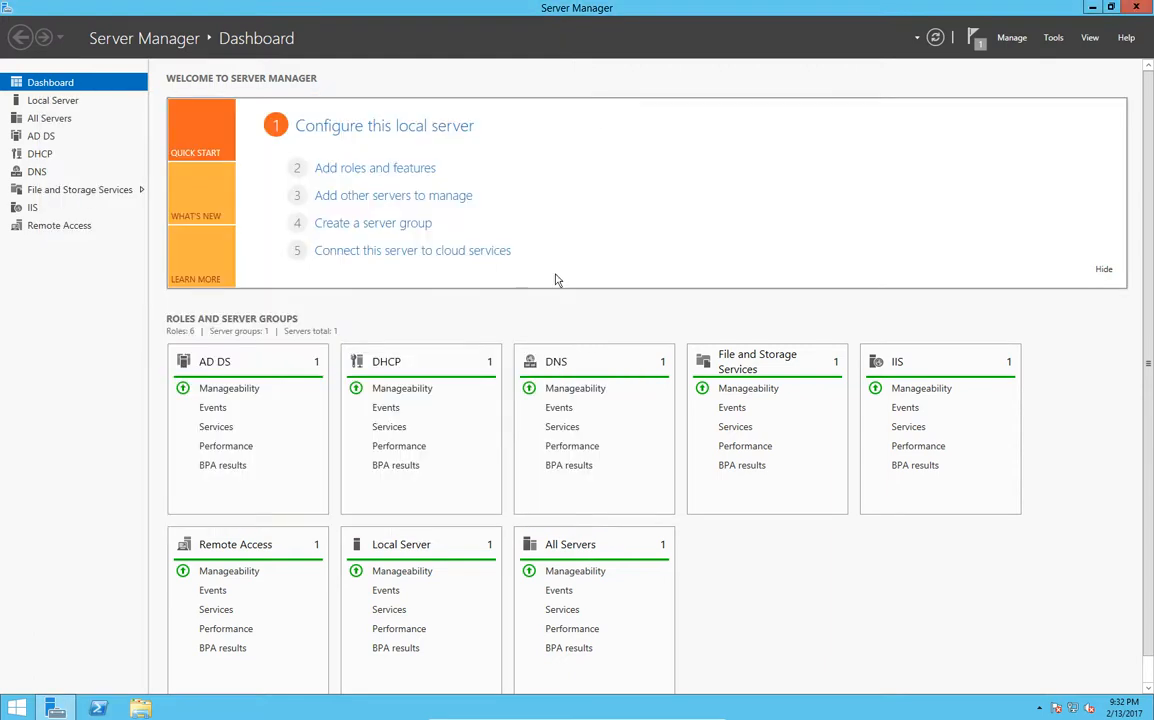
click(1138, 9)
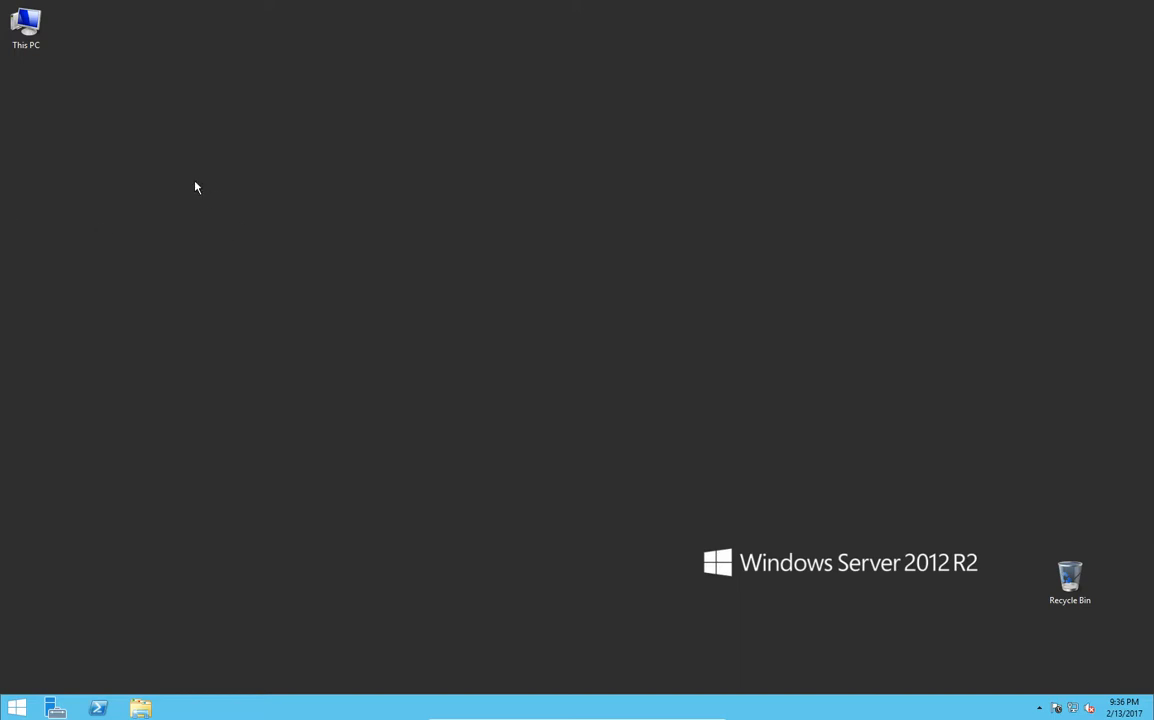
Copy Exchange2010-SP3-x64 from the exchange 2010 sp3 CD drive to the desktop and close the drive window.
click(37, 38)
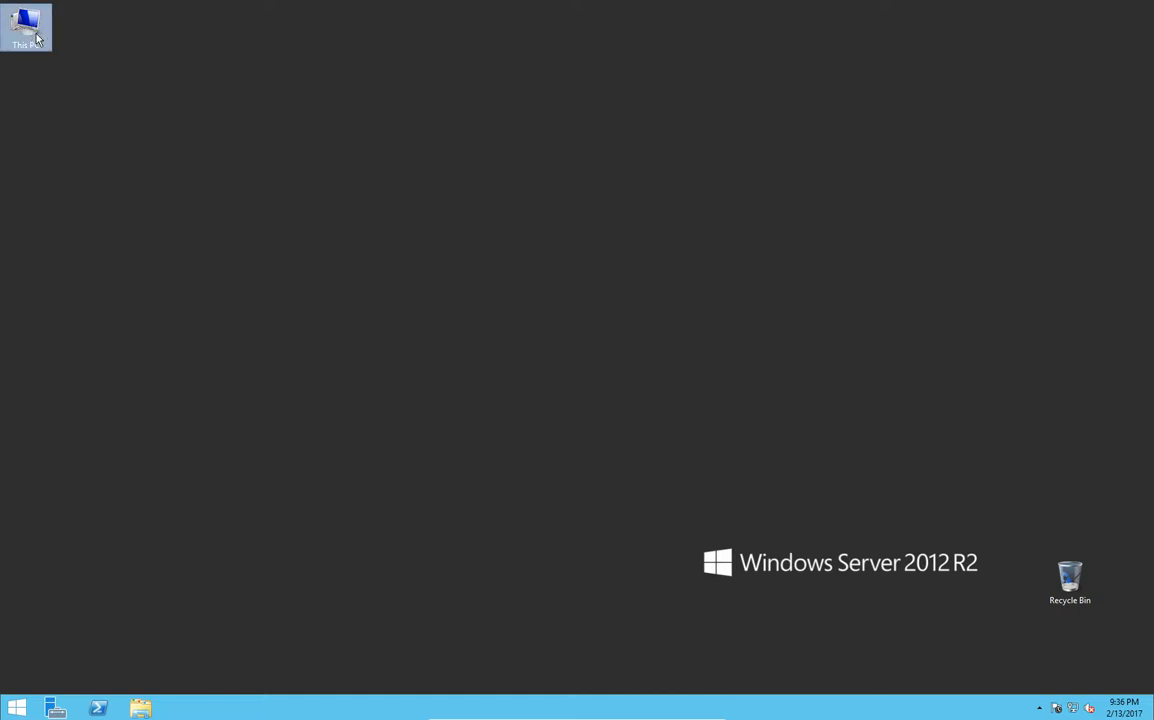
double_click(37, 38)
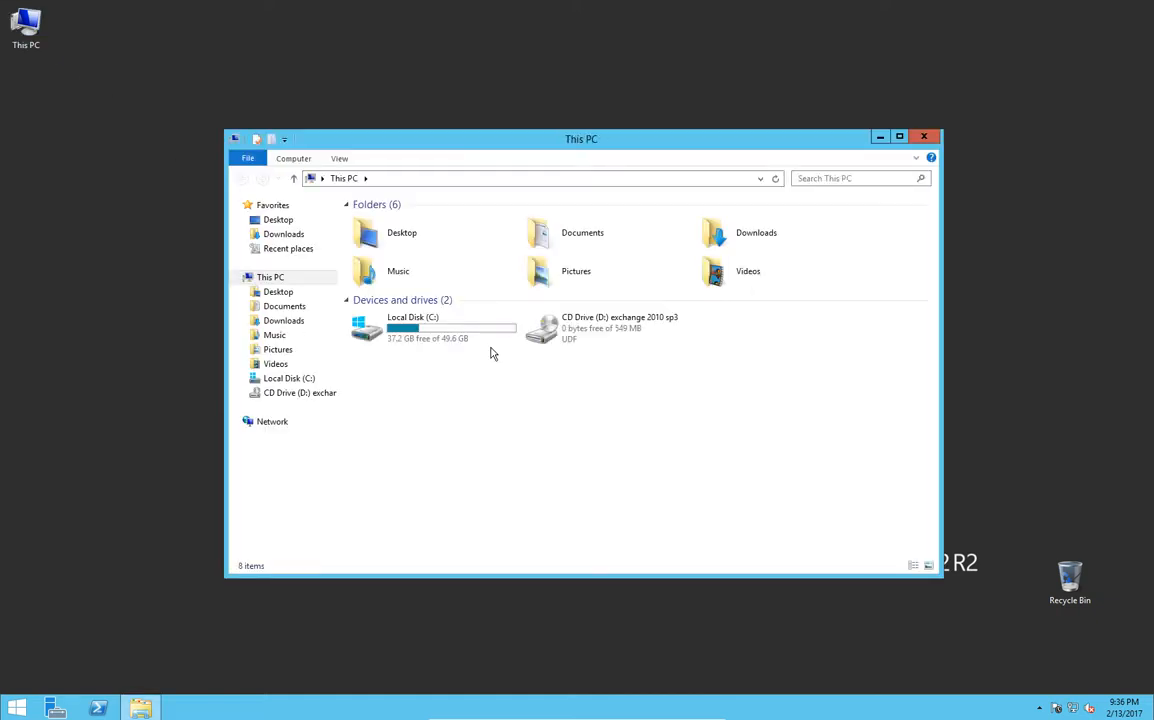
double_click(545, 338)
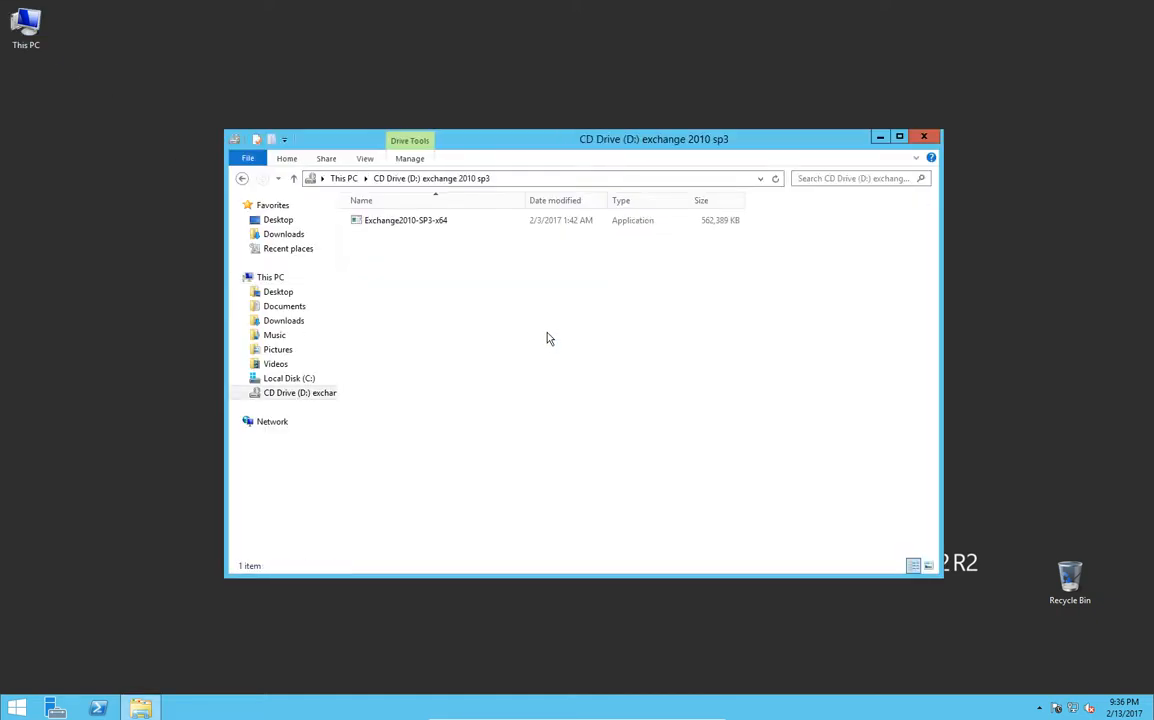
drag(417, 222, 157, 352)
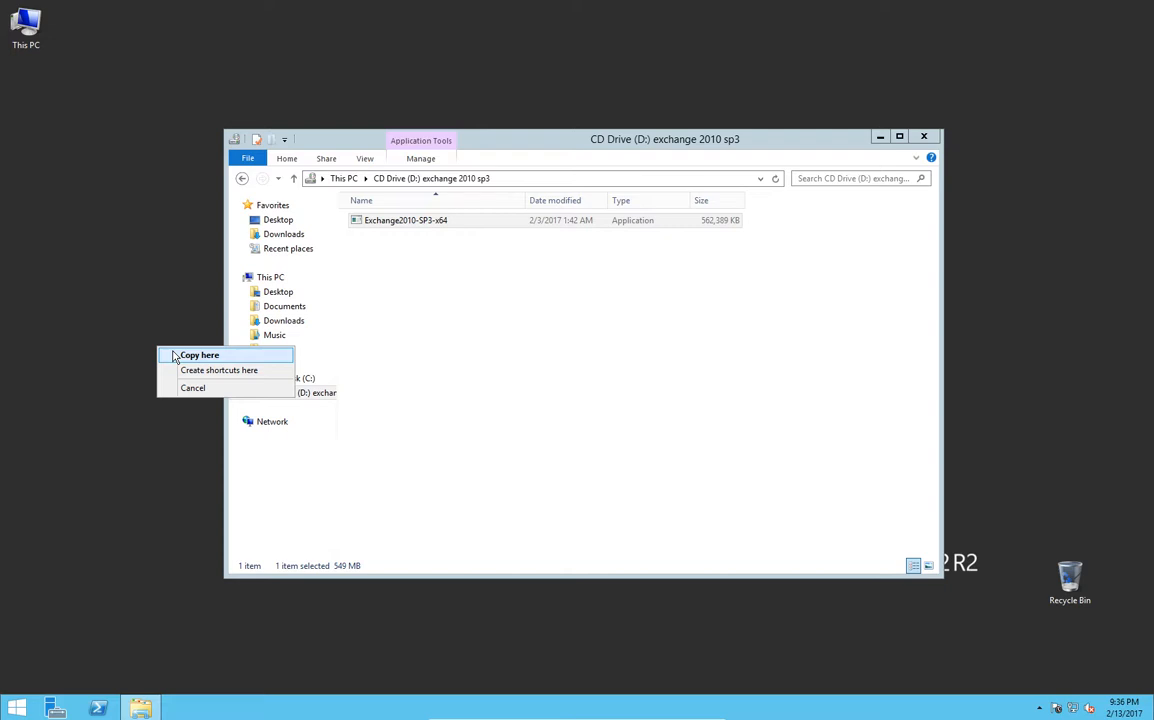
click(173, 356)
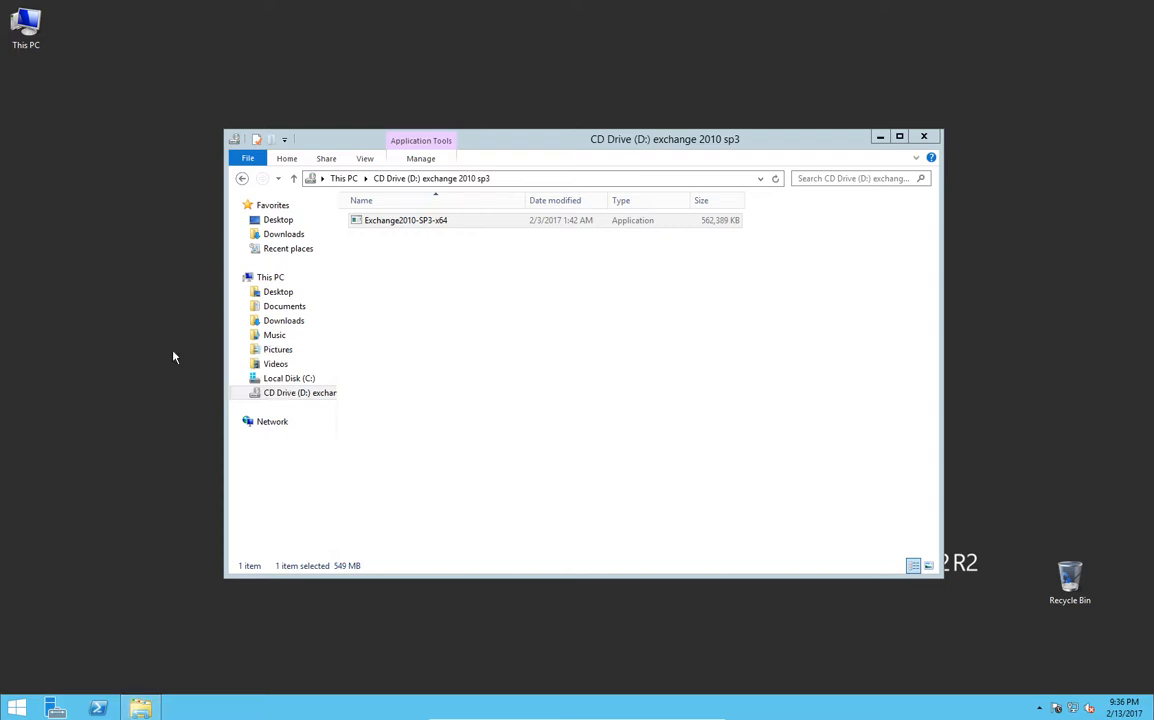
click(922, 140)
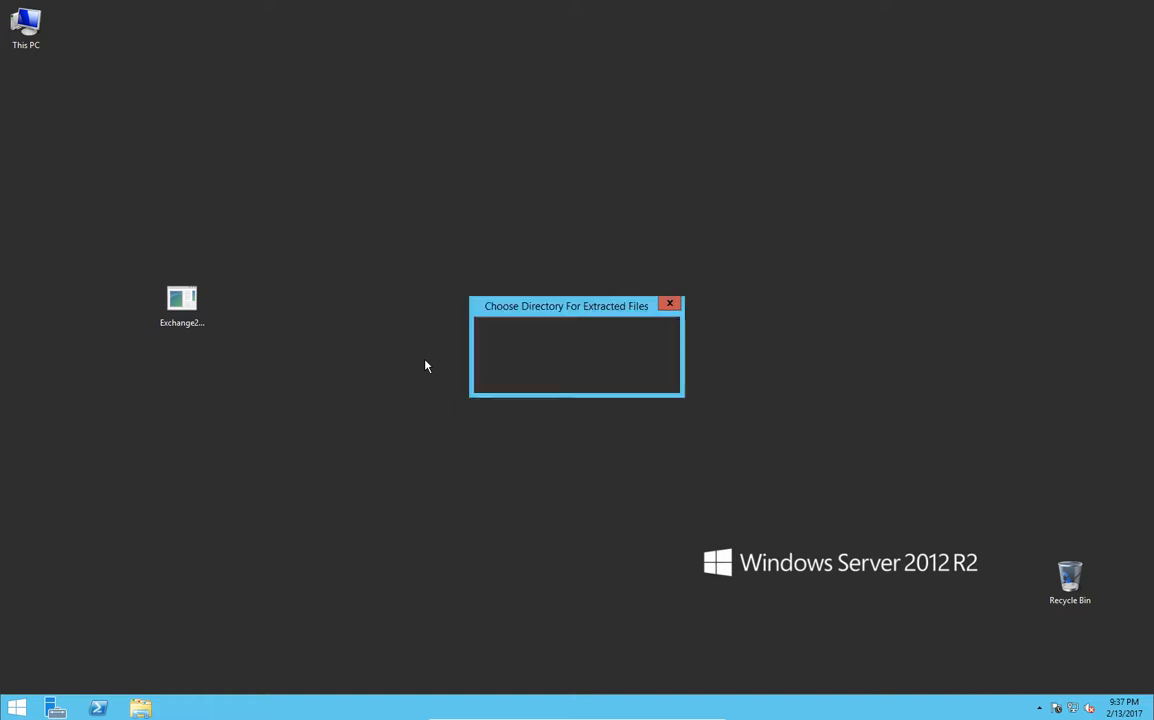
Extract the Exchange package to C:\Users\Administrator\Desktop\exchange\, and move the new exchange folder beside the other desktop icons.
click(603, 350)
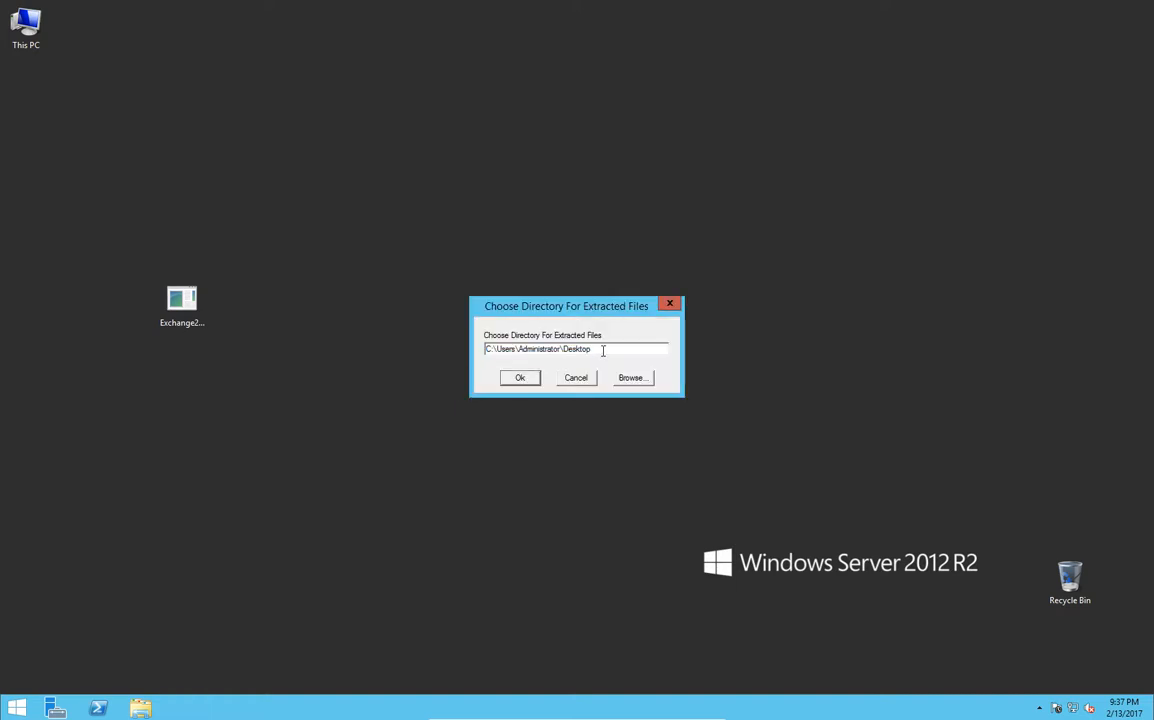
text(\exchange\)
click(520, 380)
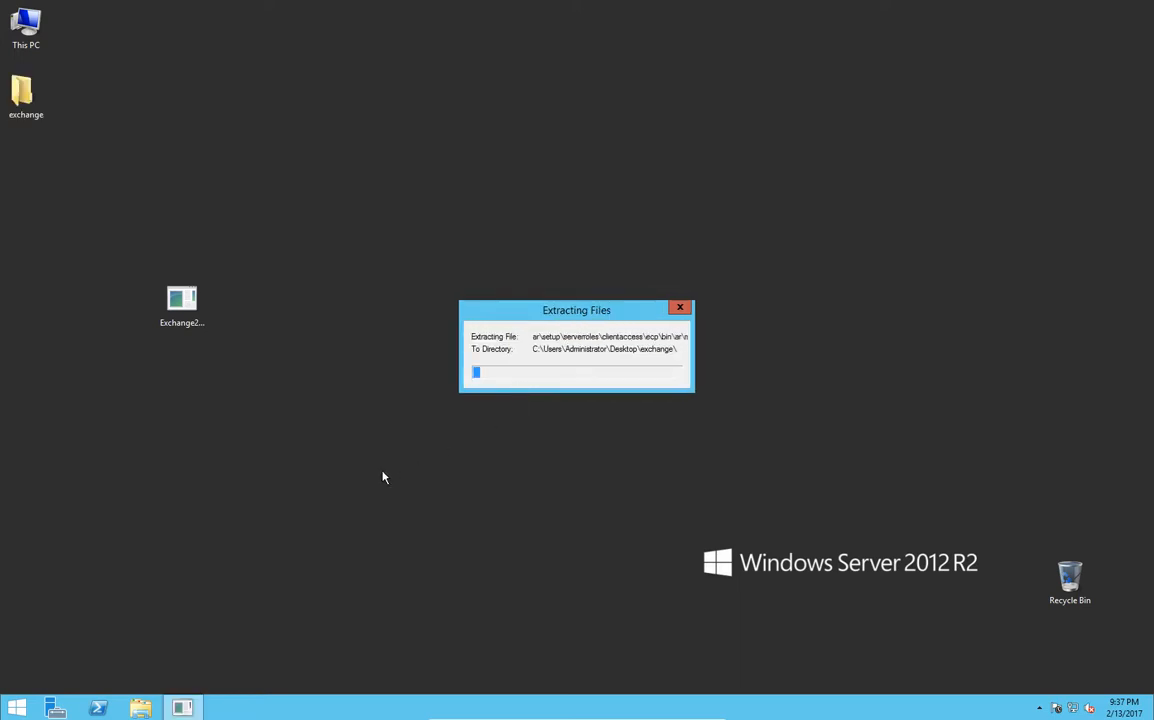
drag(28, 97, 390, 165)
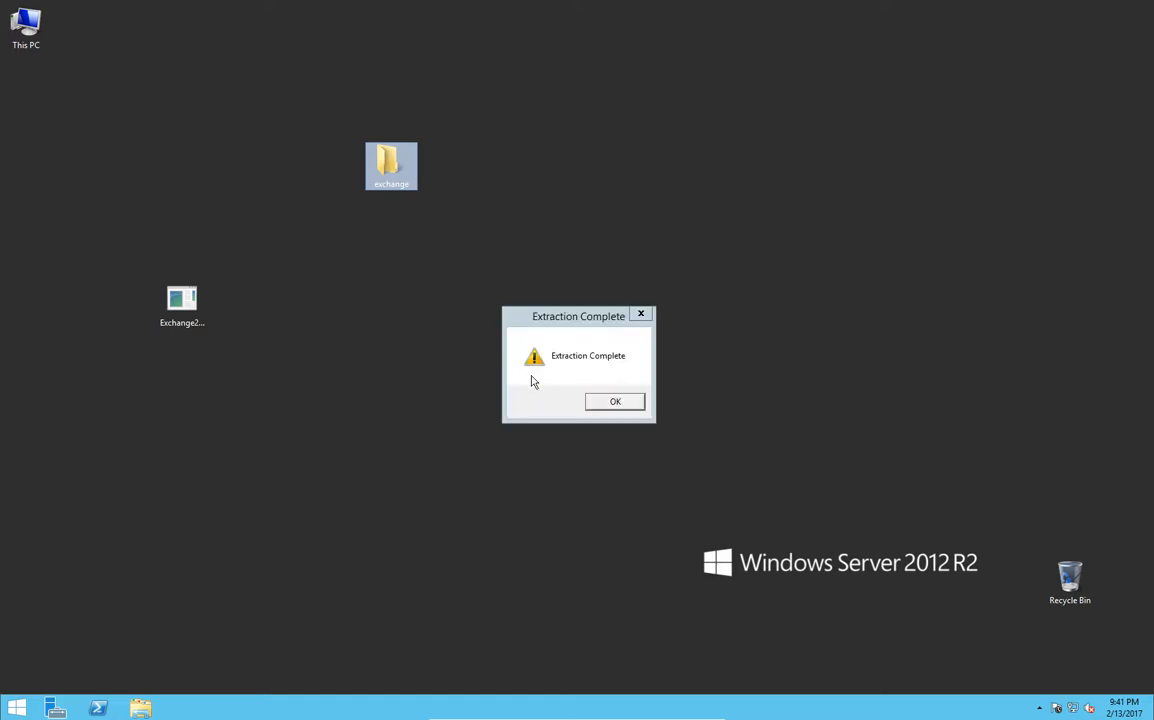
click(616, 404)
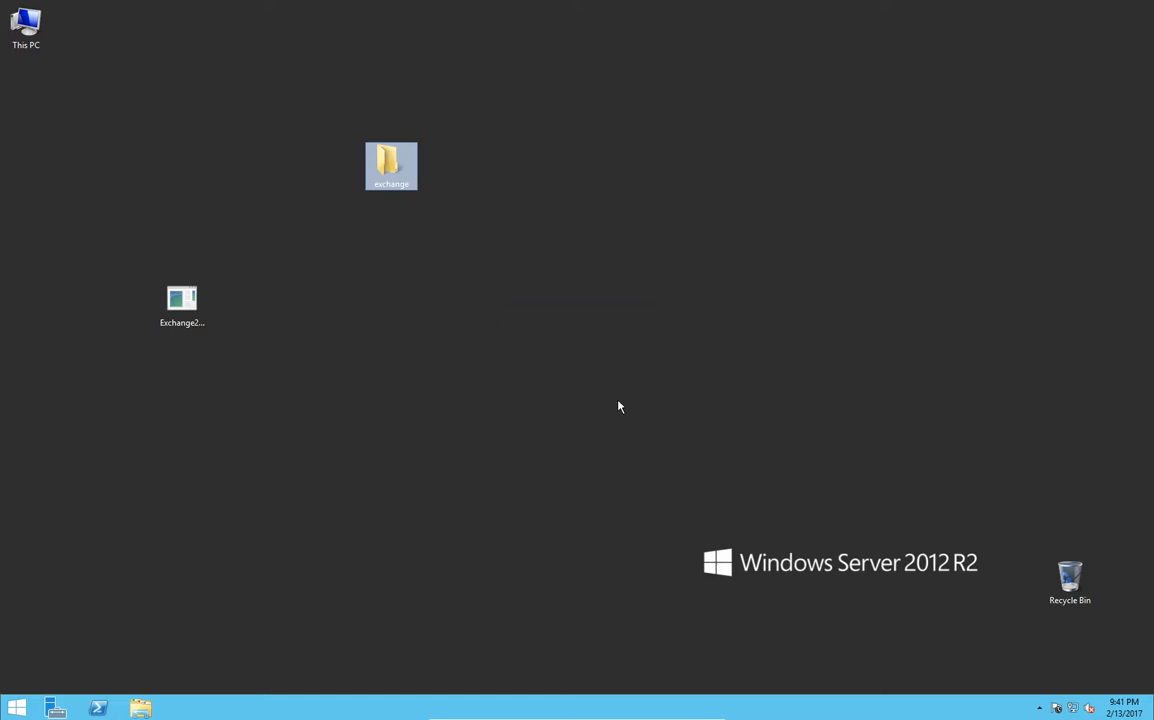
Run the setup application from the extracted exchange folder and start Step 4: Install Microsoft Exchange.
double_click(381, 168)
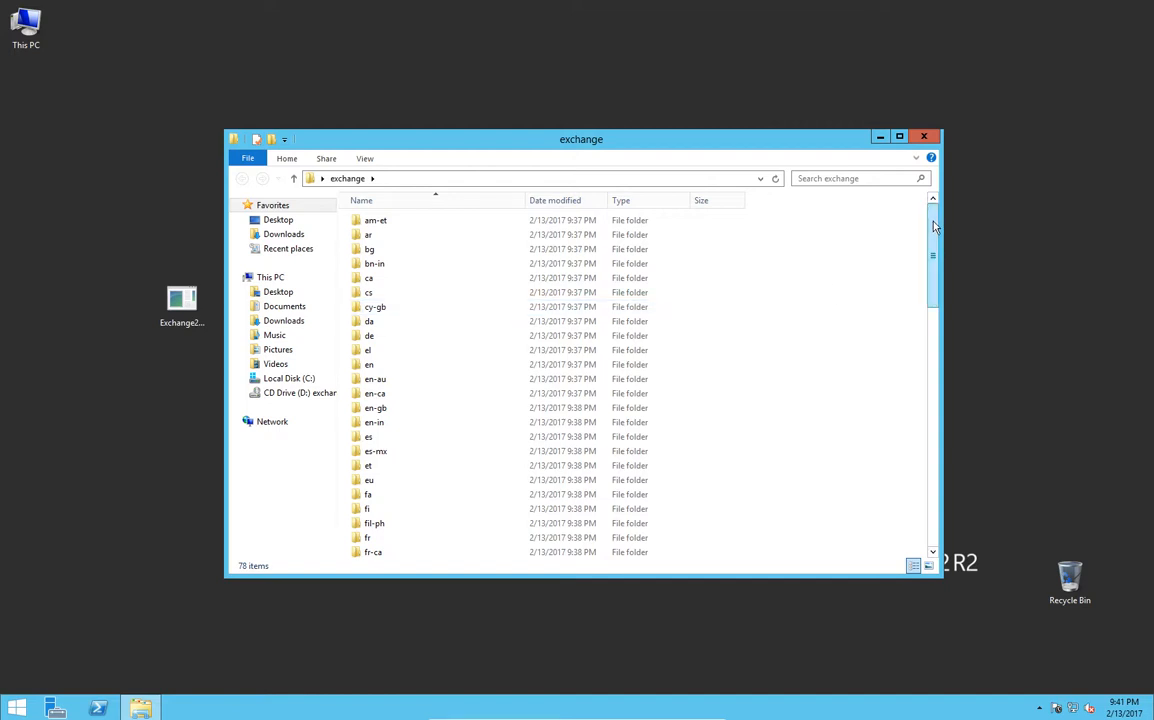
scroll(850, 480, down, 18)
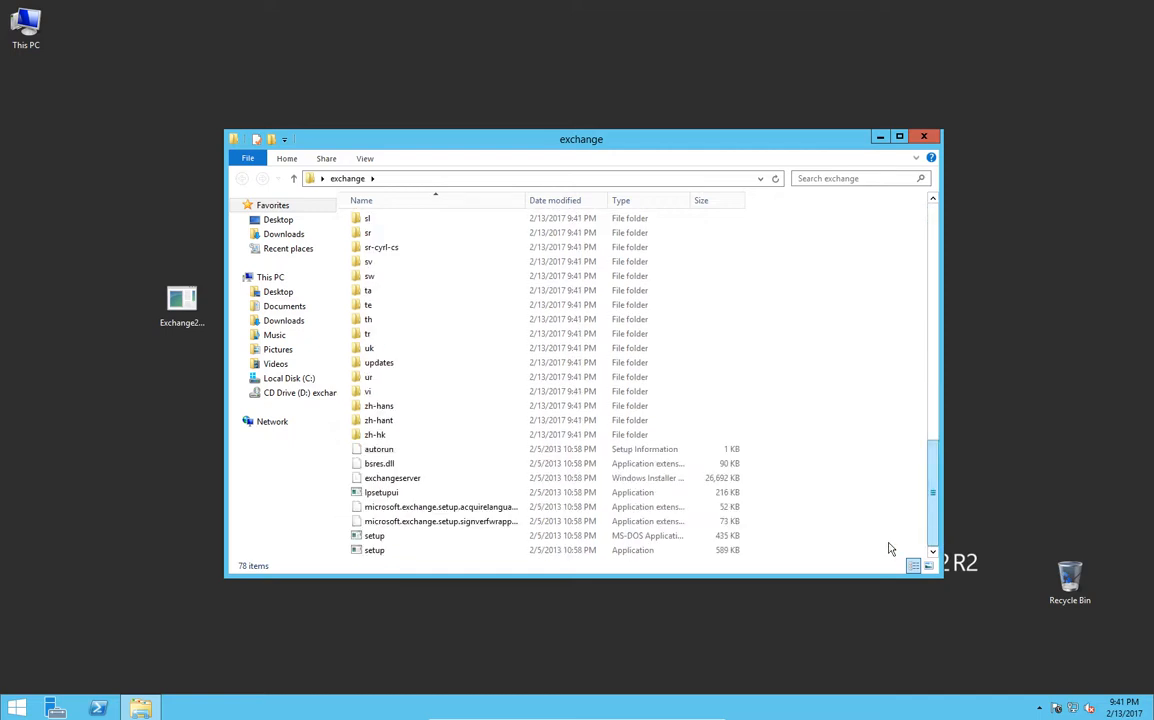
click(372, 551)
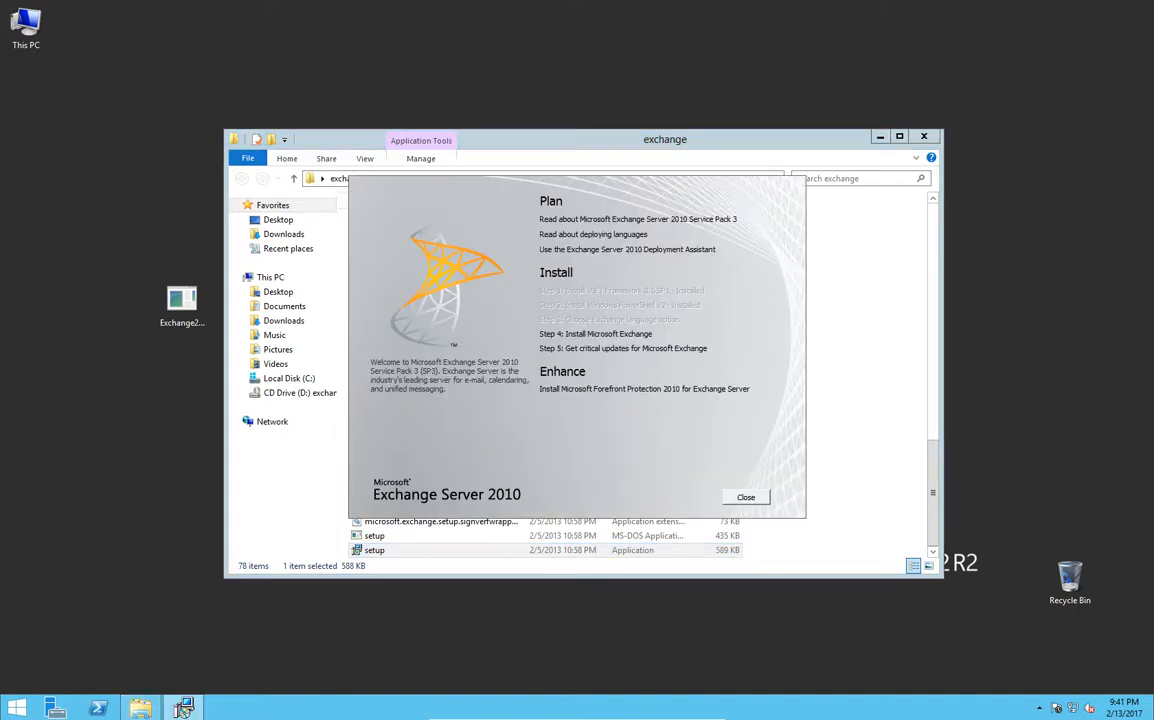
click(620, 336)
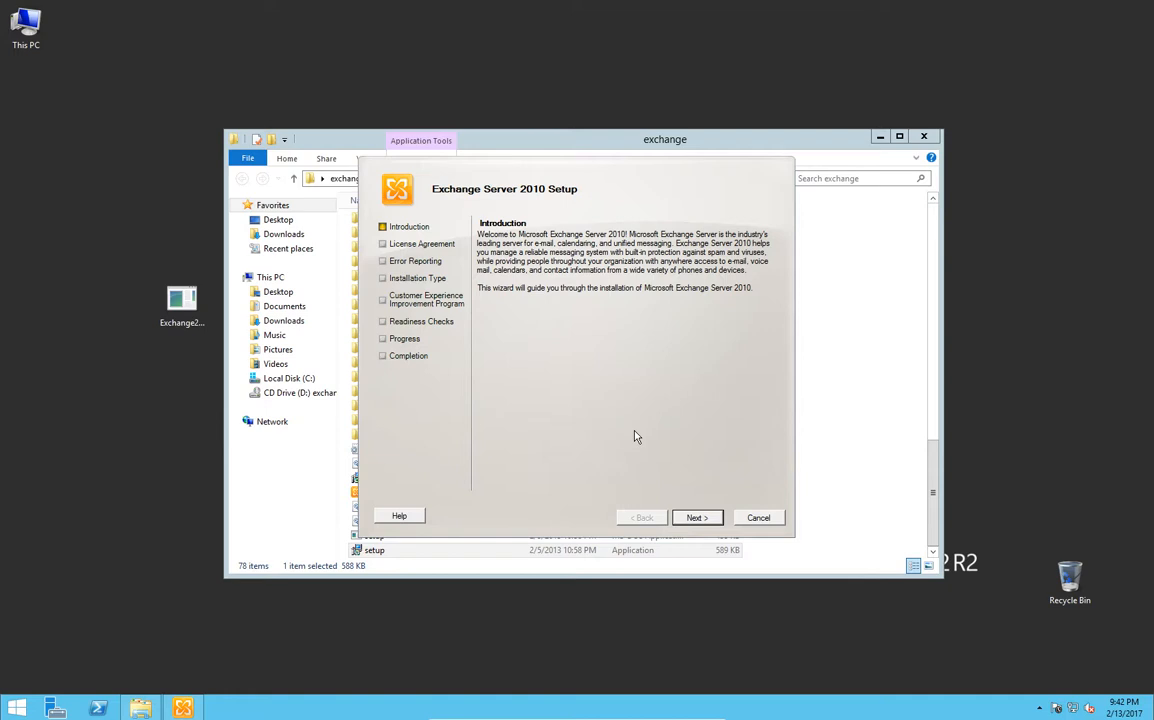
Accept the Exchange Server 2010 license agreement and continue with Error Reporting set to No.
click(691, 517)
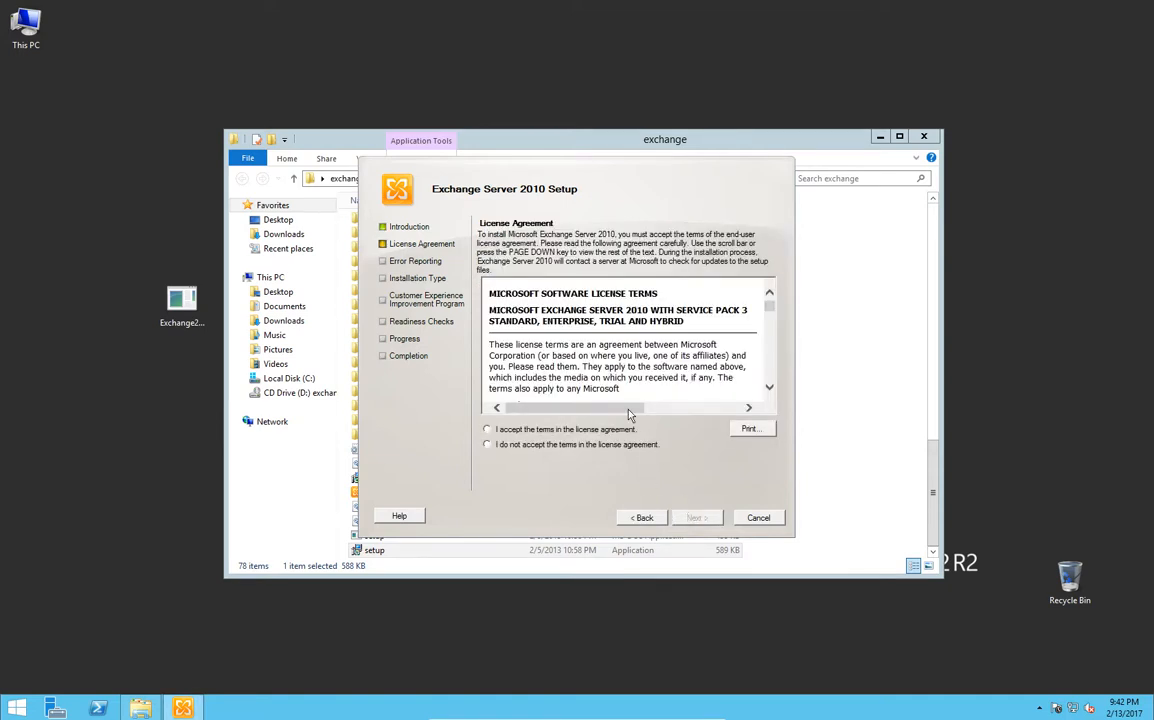
click(487, 430)
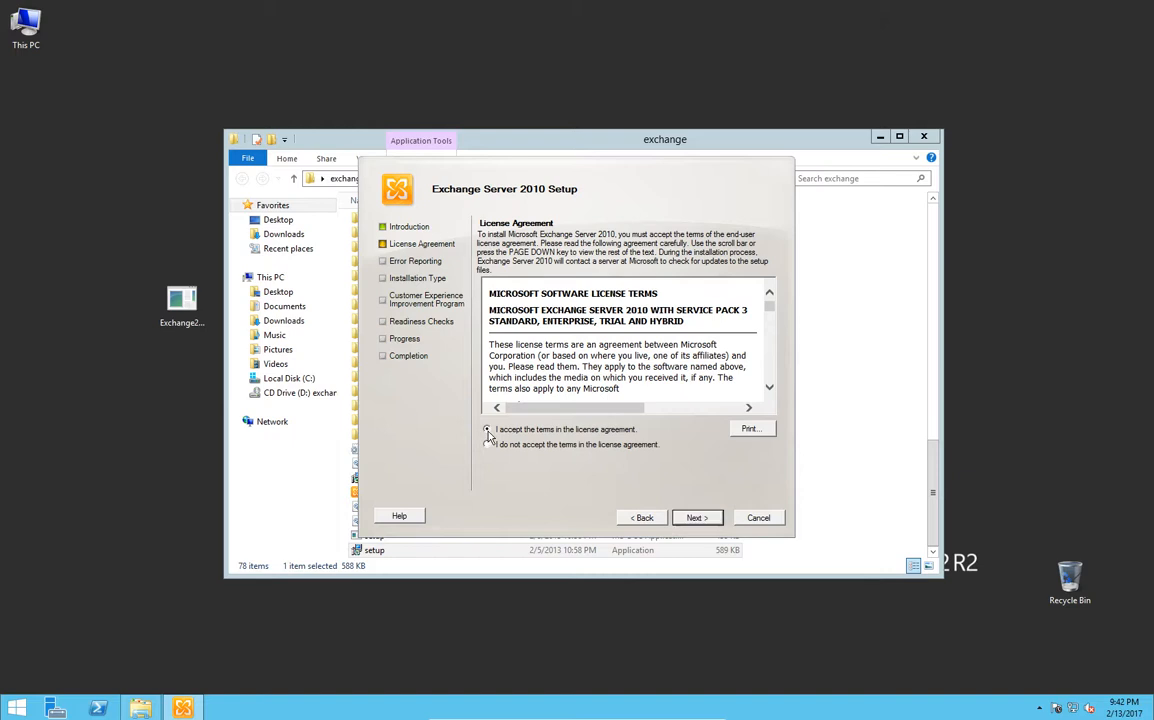
click(698, 519)
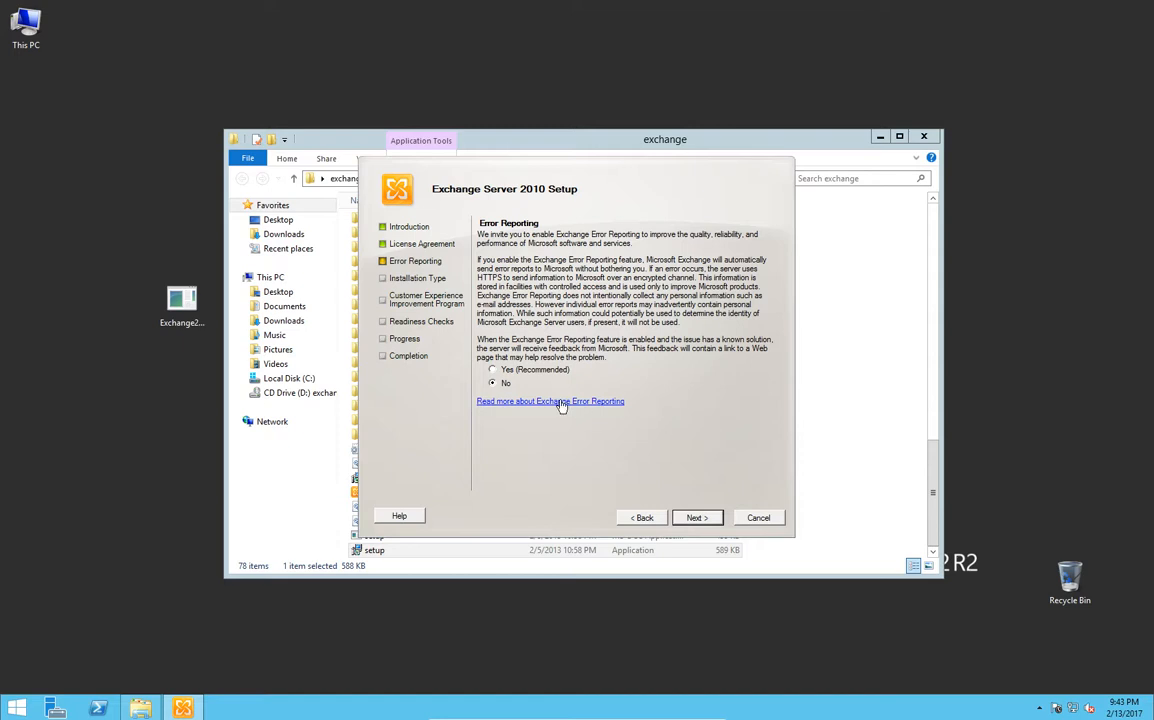
click(695, 518)
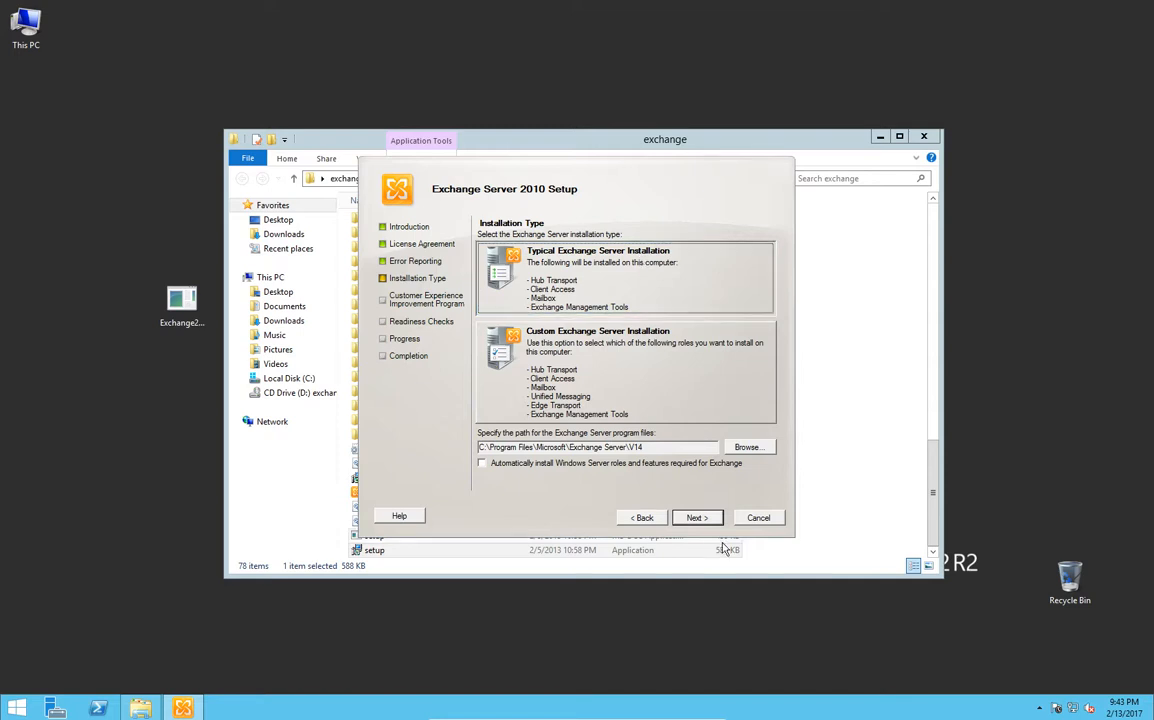
Continue with the Typical Exchange Server Installation and name the Exchange organization HotMale.
click(697, 518)
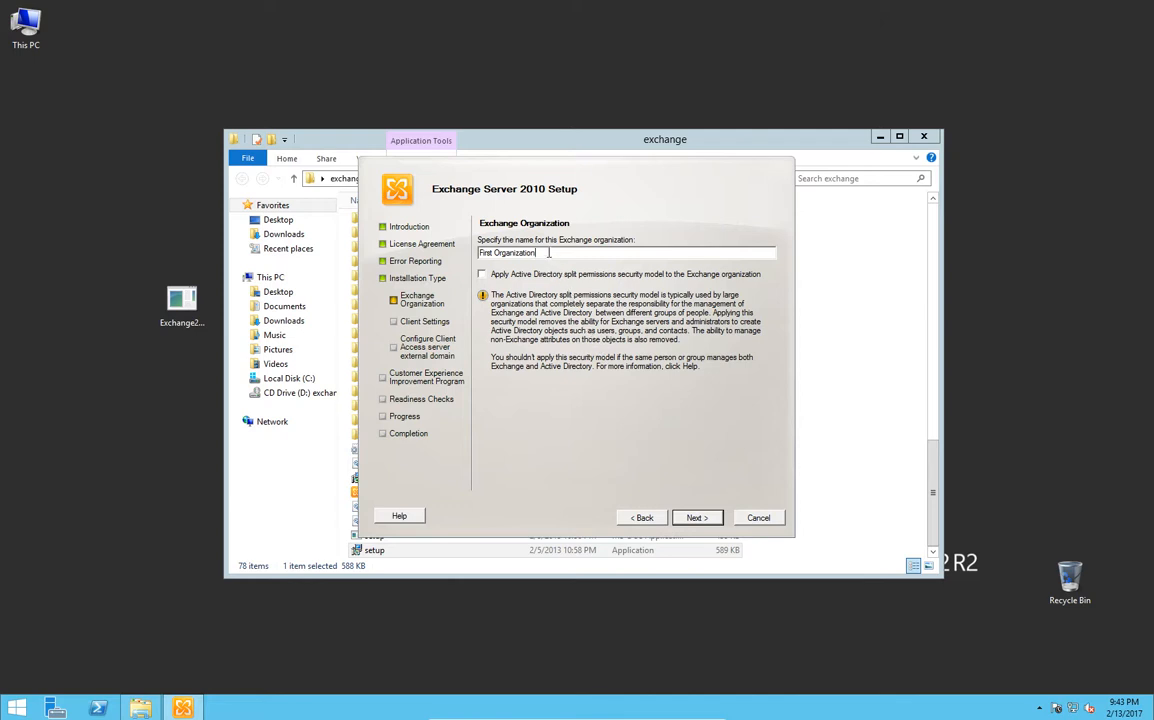
drag(548, 253, 460, 230)
text(Hotmale)
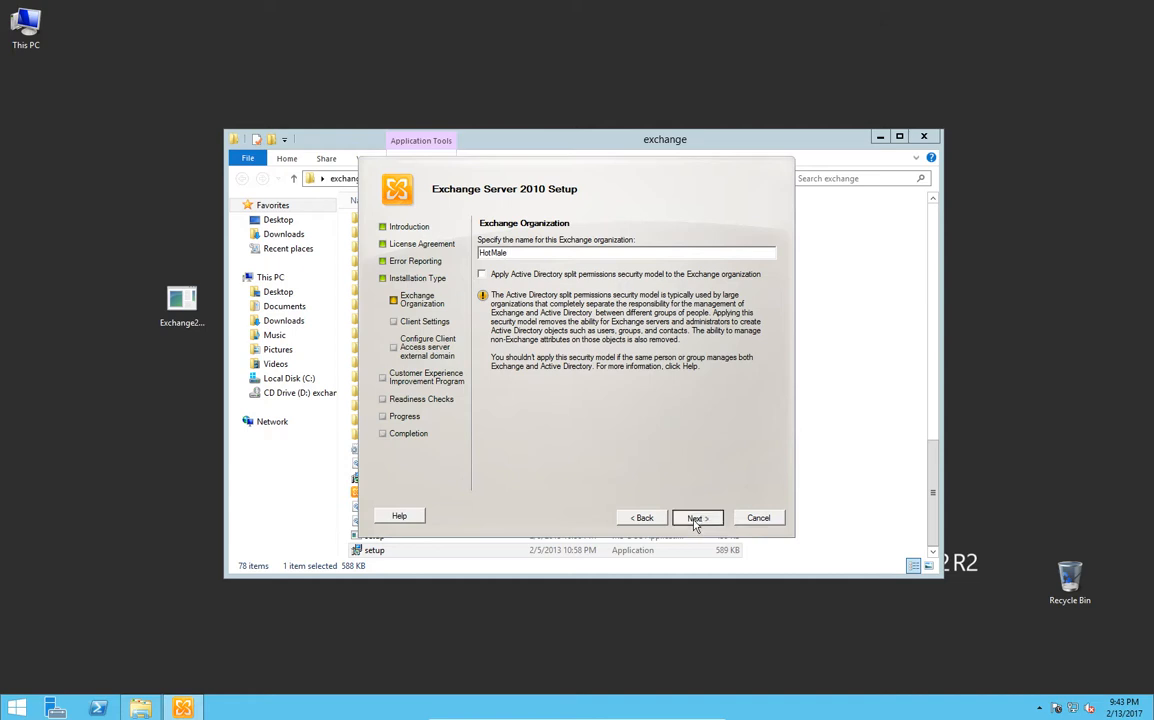
click(696, 520)
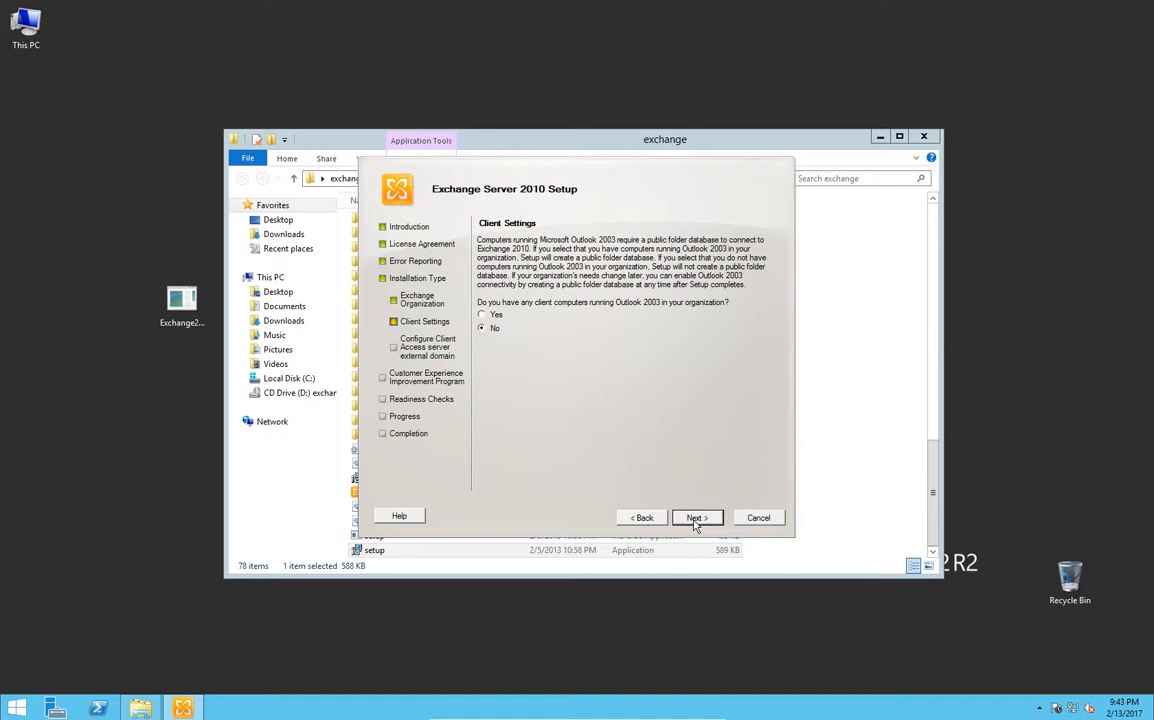
Keep No for Outlook 2003 clients, make the Client Access server role Internet-facing and enter its external domain name.
click(696, 520)
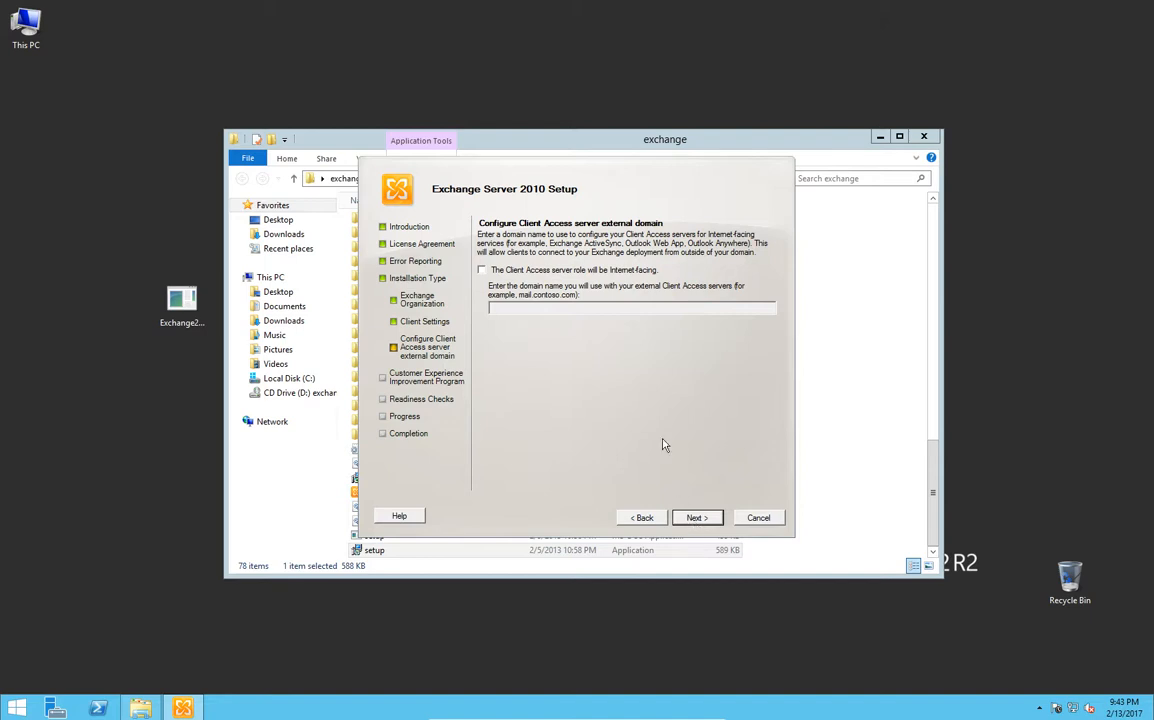
click(483, 272)
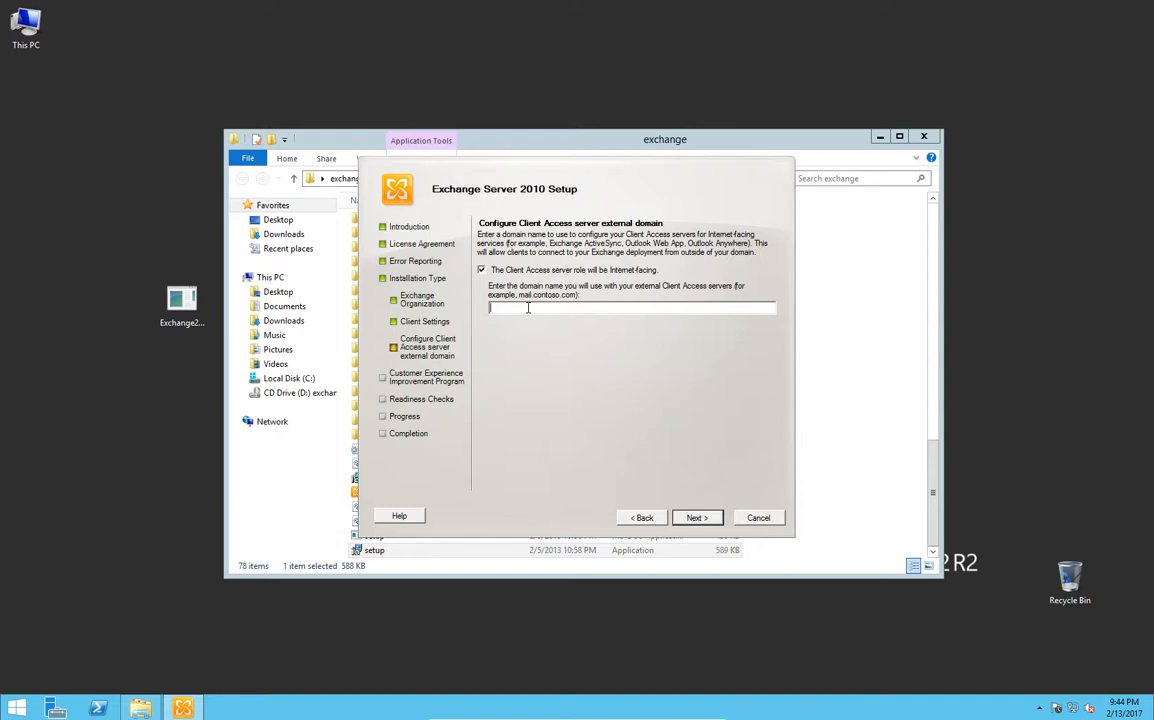
text(mail)
text(male.com)
click(697, 518)
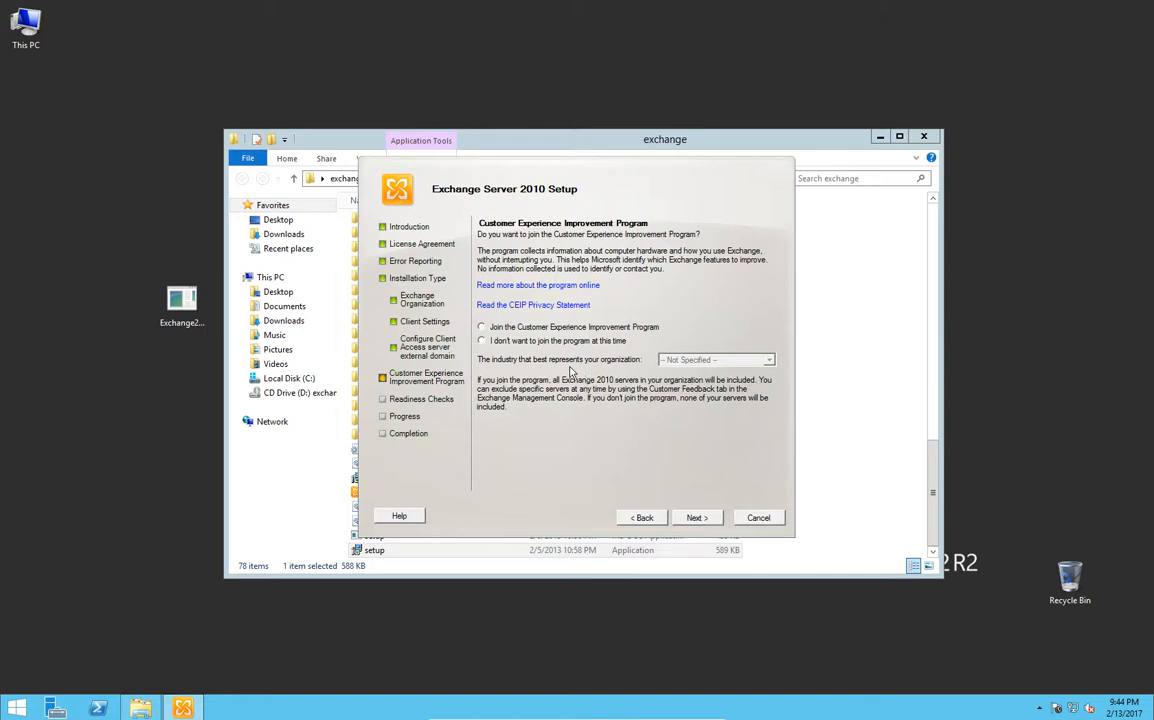
Decline the Customer Experience Improvement Program and, after the readiness checks, start the Exchange installation.
click(491, 342)
click(697, 518)
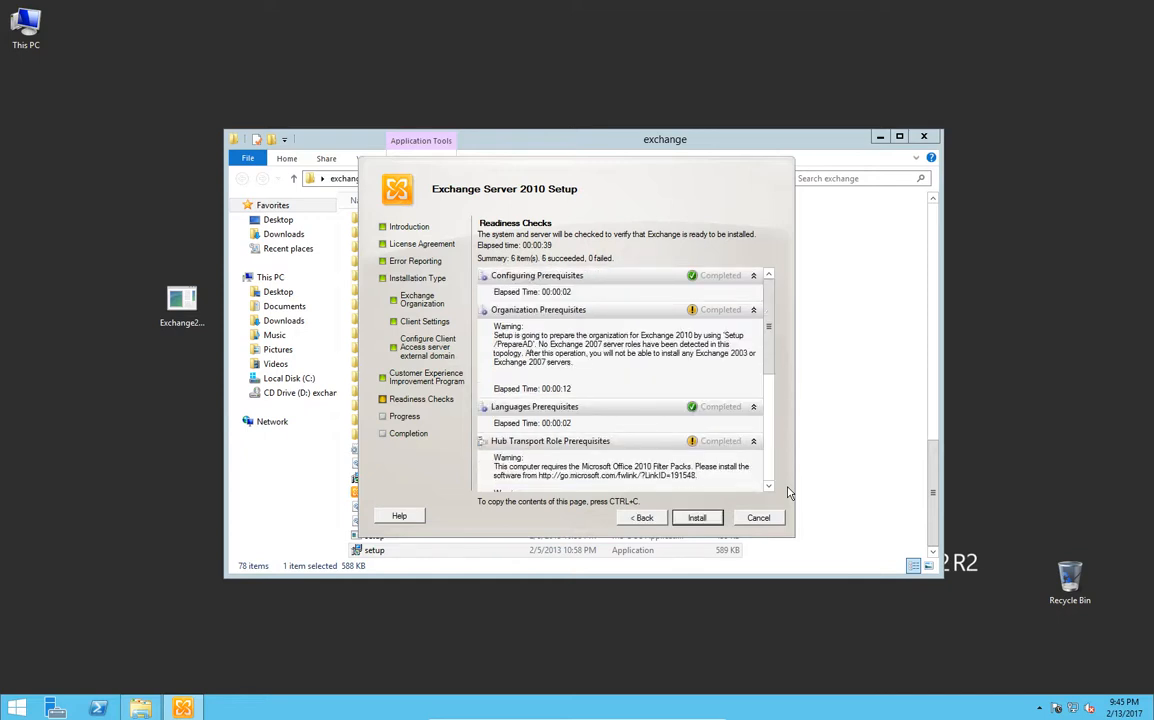
click(699, 522)
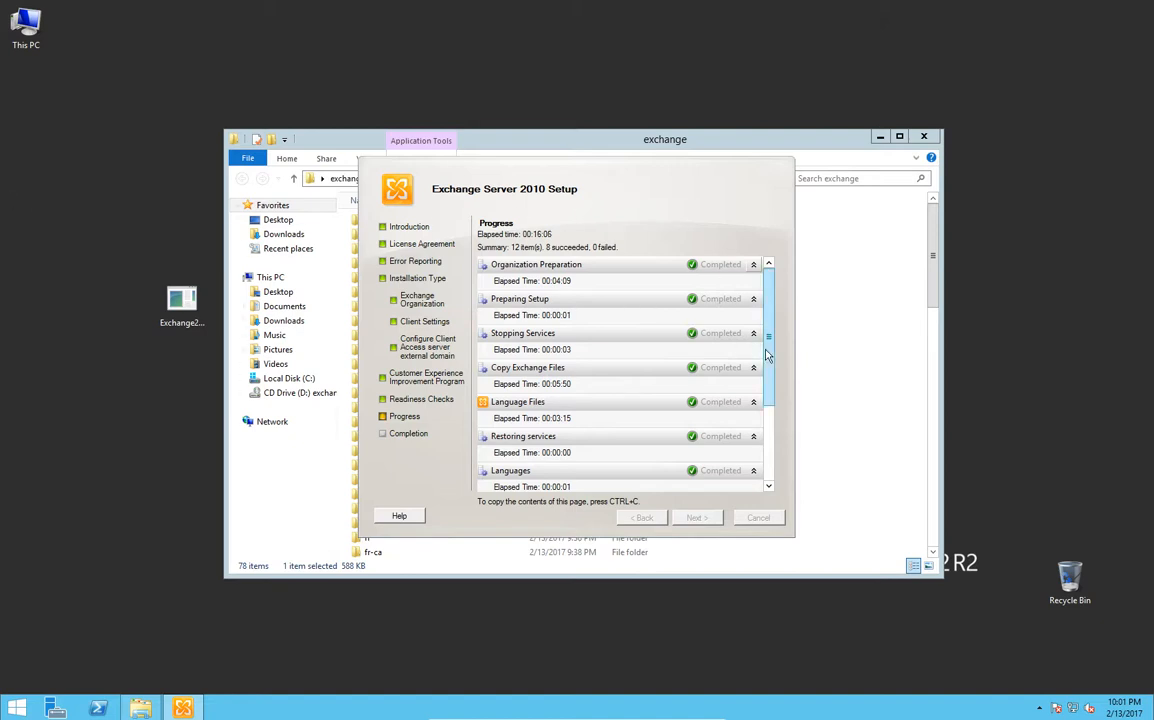
Finish Exchange setup without finalizing in the Exchange Management Console, and dismiss the reboot notice.
drag(769, 355, 752, 481)
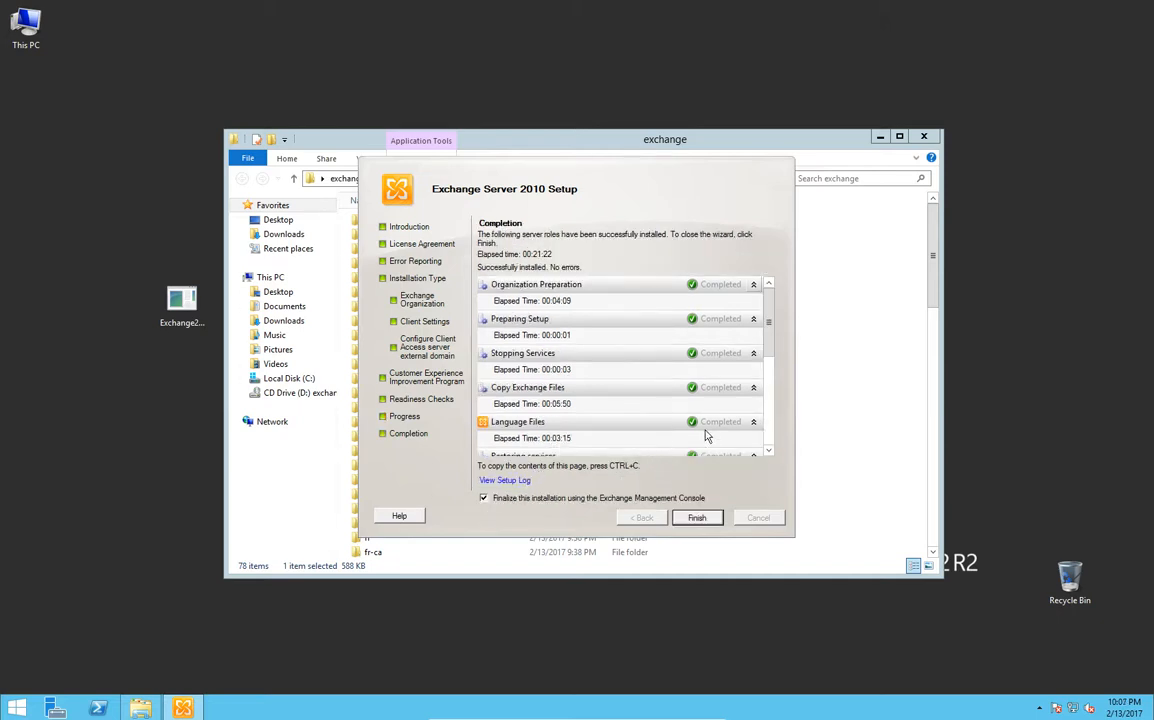
click(529, 506)
click(697, 517)
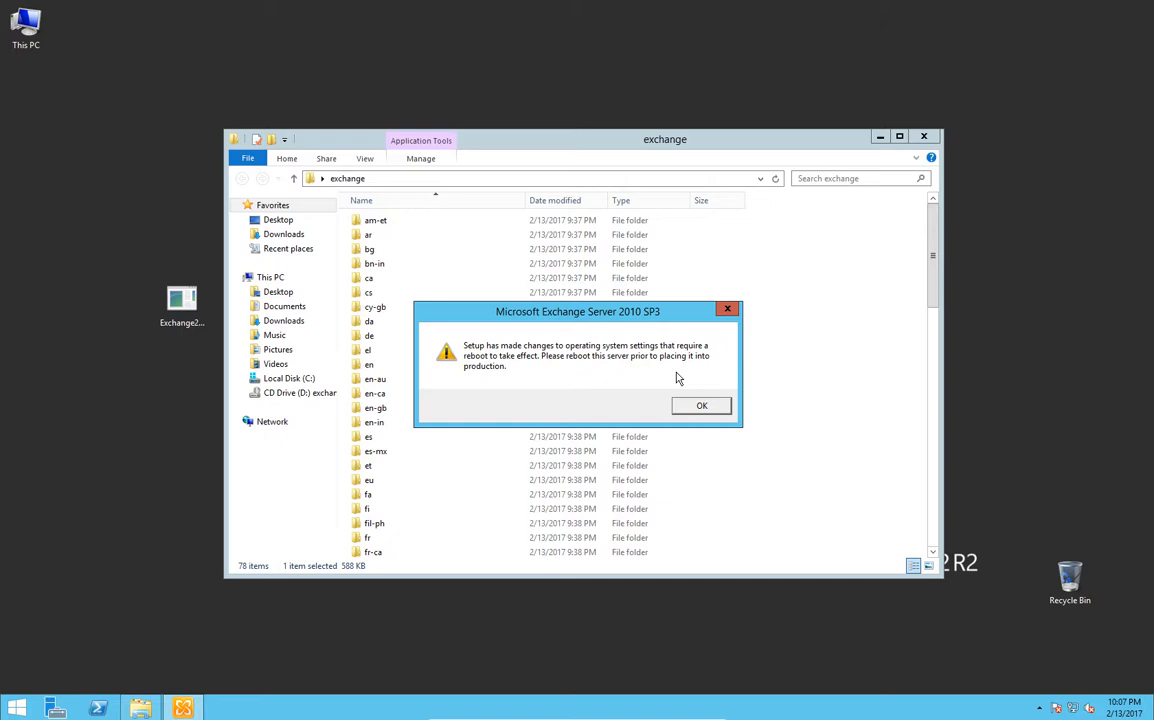
click(698, 406)
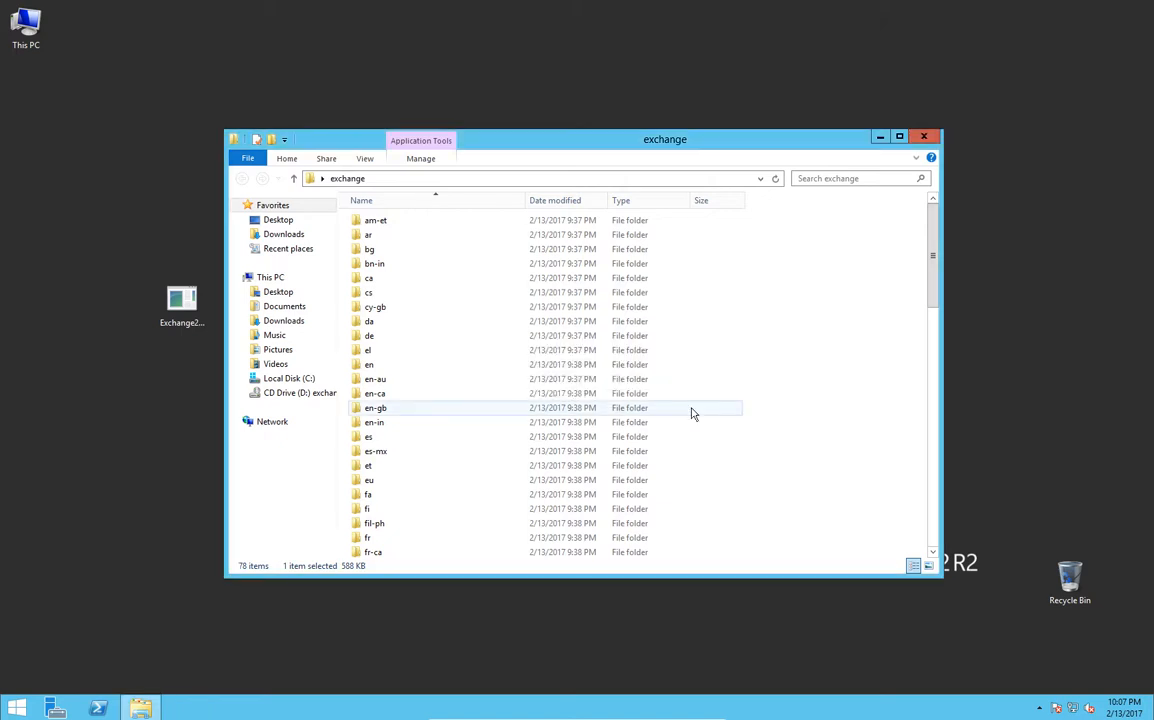
Close the exchange folder window and exit the Exchange Server 2010 setup launcher.
click(923, 137)
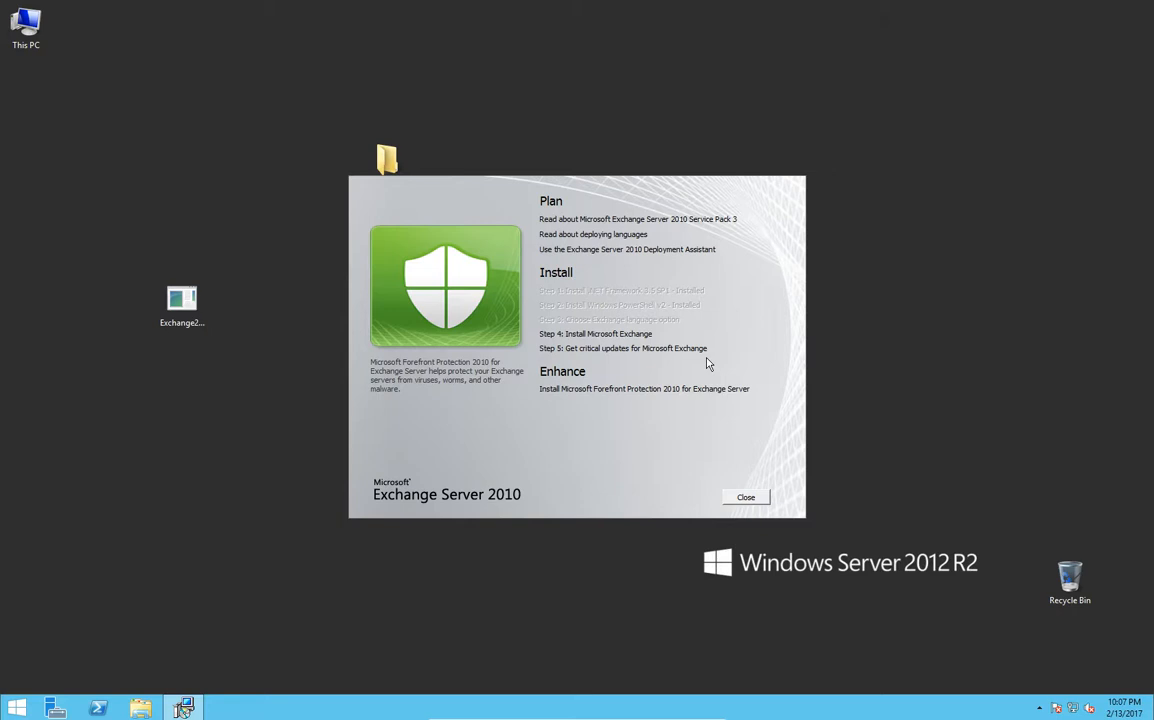
click(745, 498)
click(596, 406)
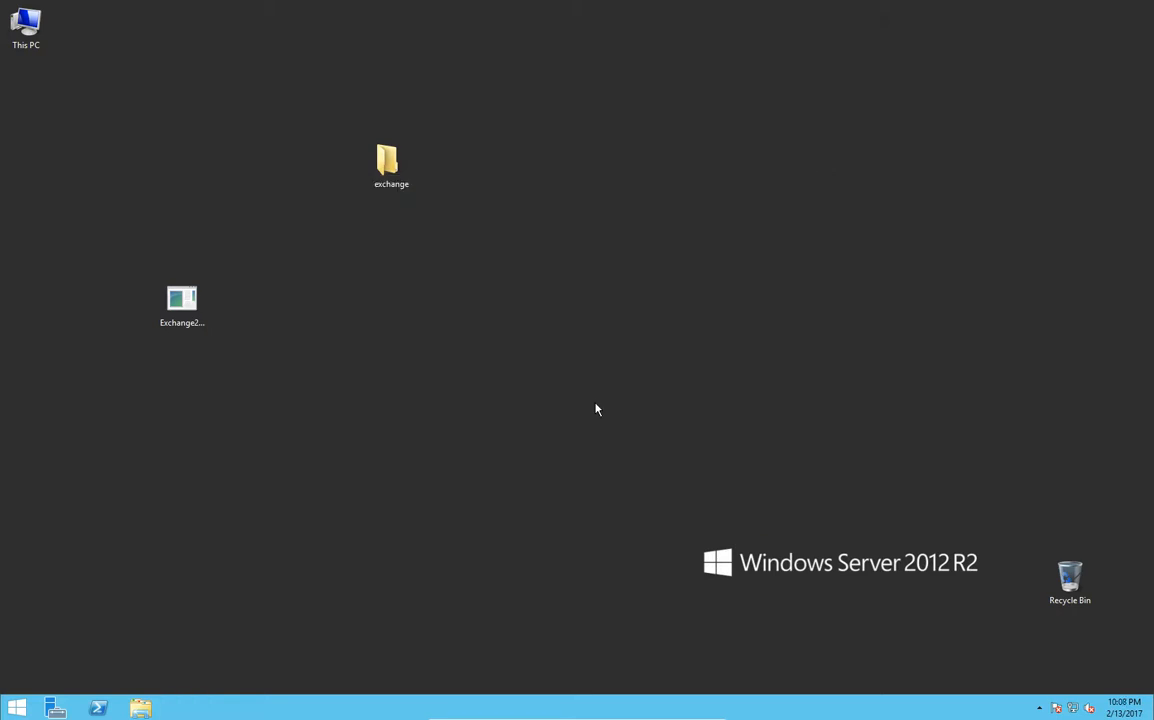
Open the Exchange Management Console from the installed apps and maximize its window.
click(14, 706)
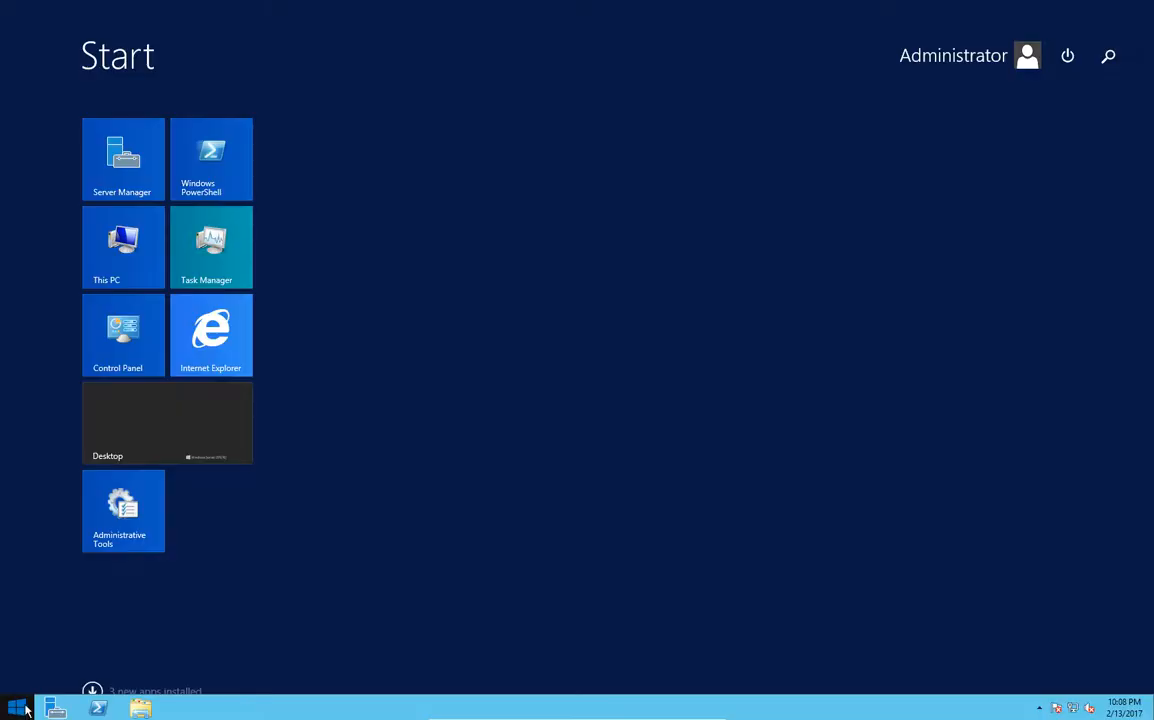
click(92, 691)
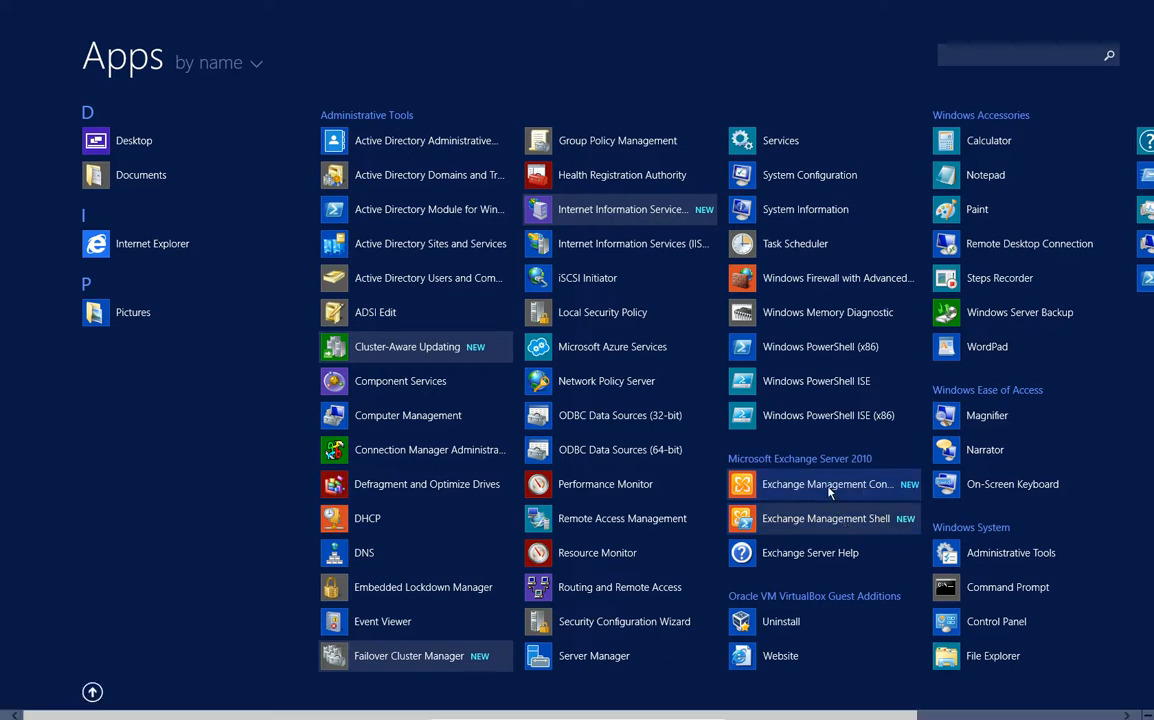
click(826, 485)
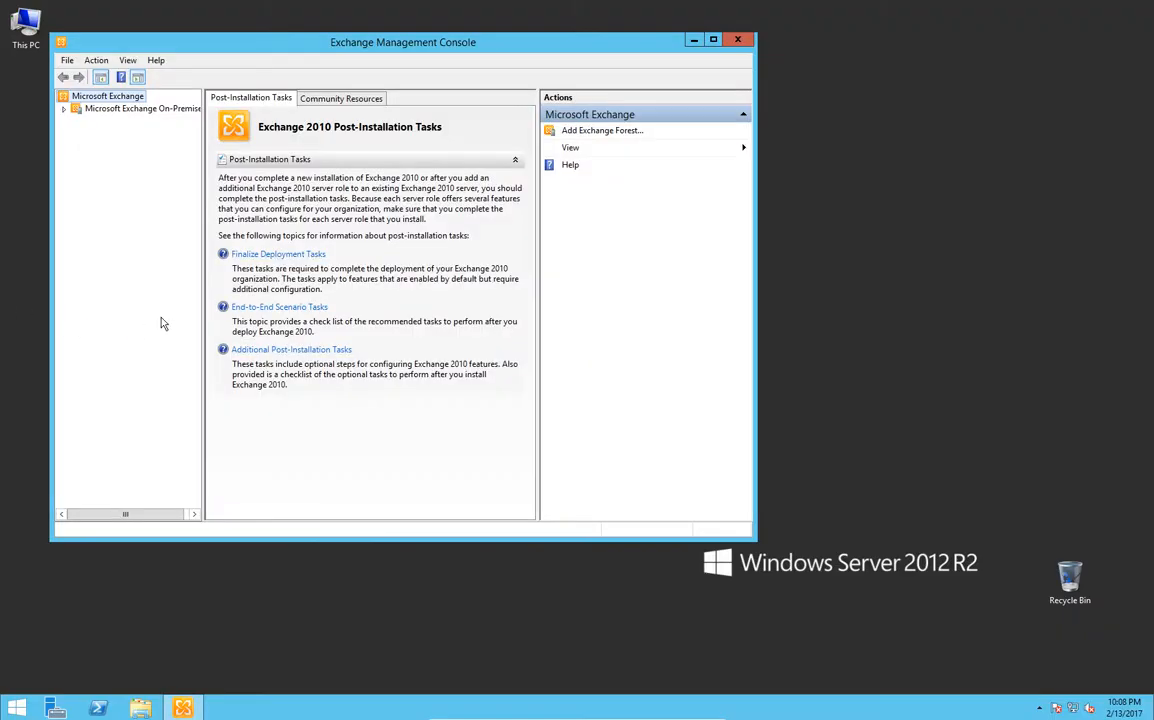
click(714, 41)
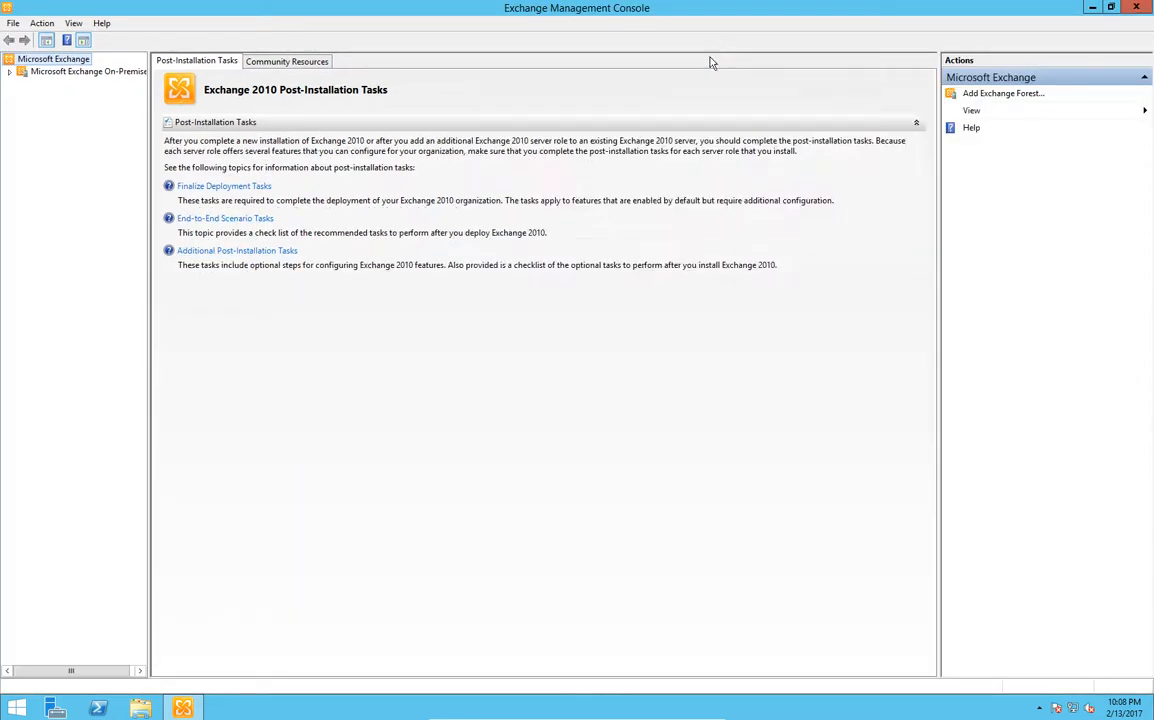
Load and expand the Microsoft Exchange On-Premises organization, and dismiss the unlicensed server notice.
click(28, 74)
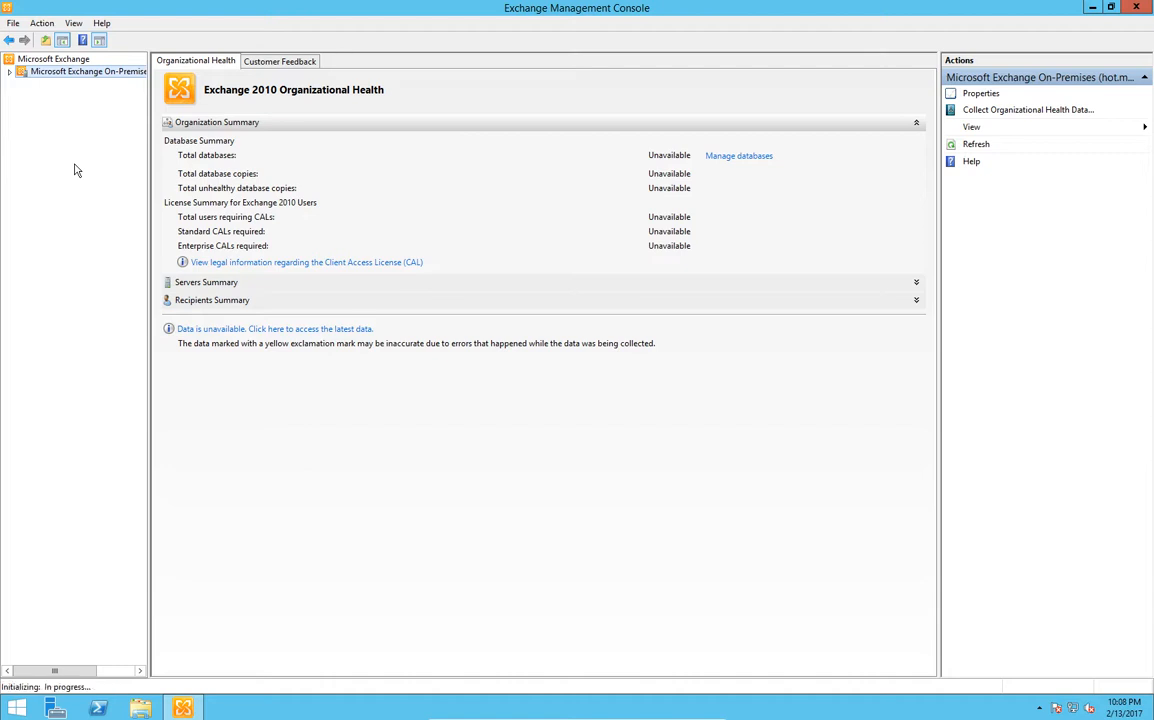
click(9, 72)
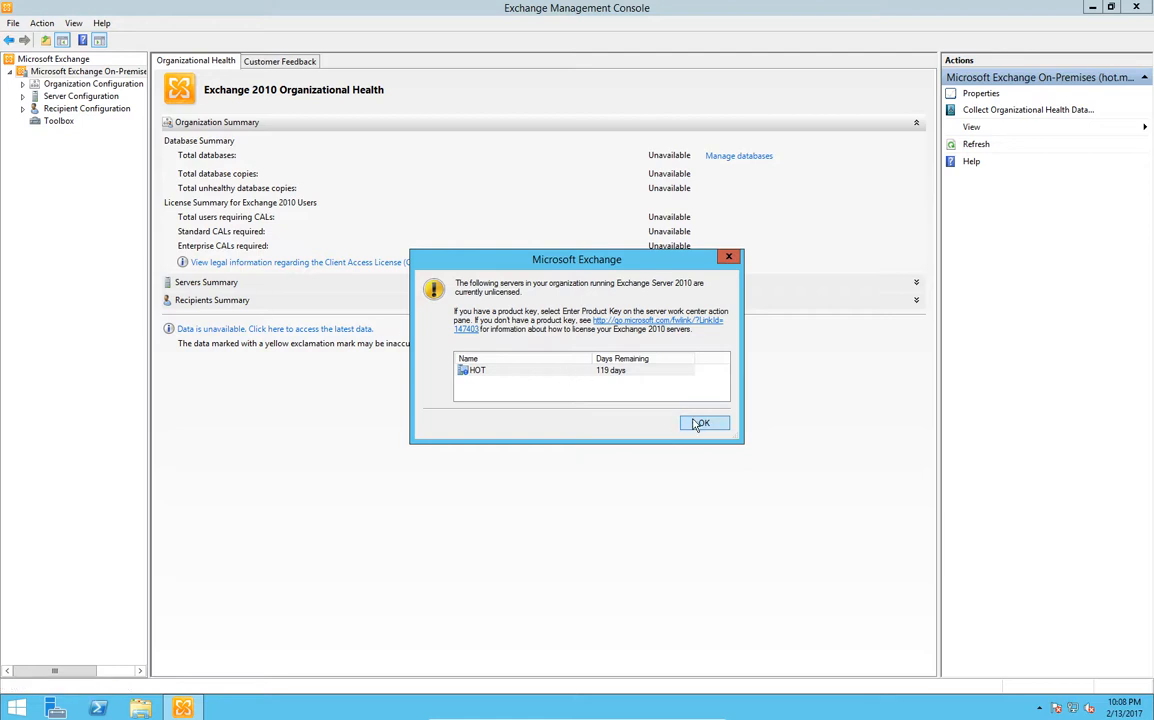
click(697, 424)
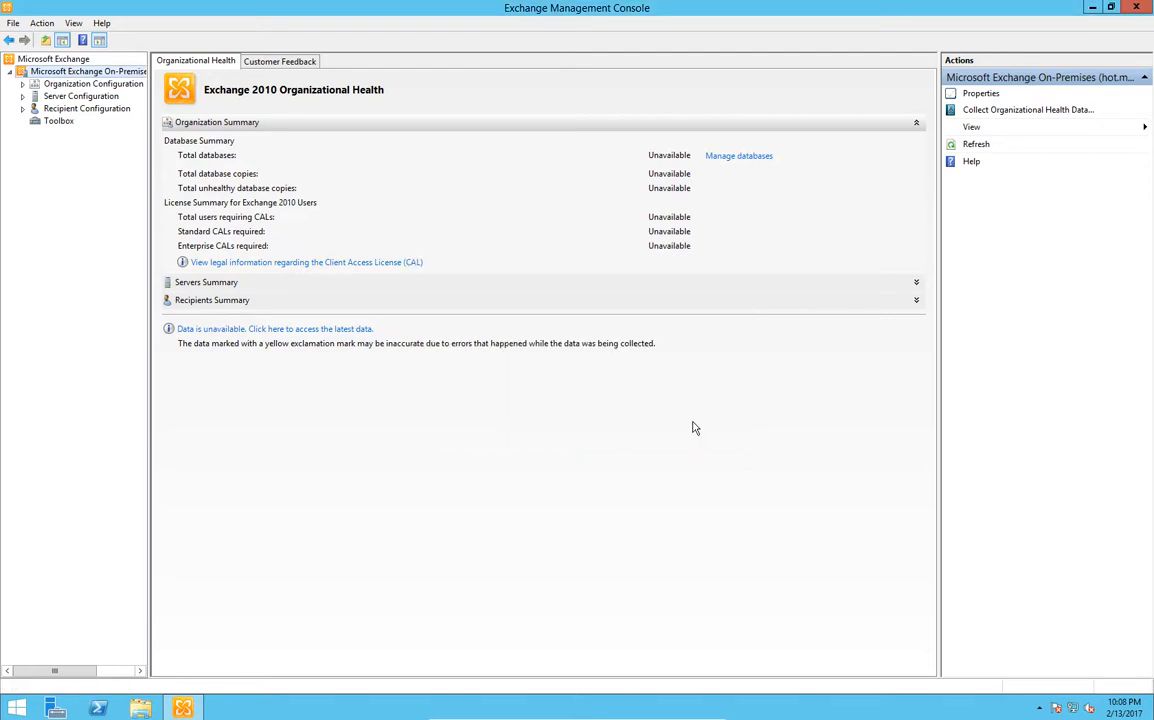
Expand Recipient Configuration and show the organization's mailbox list.
click(100, 109)
click(23, 108)
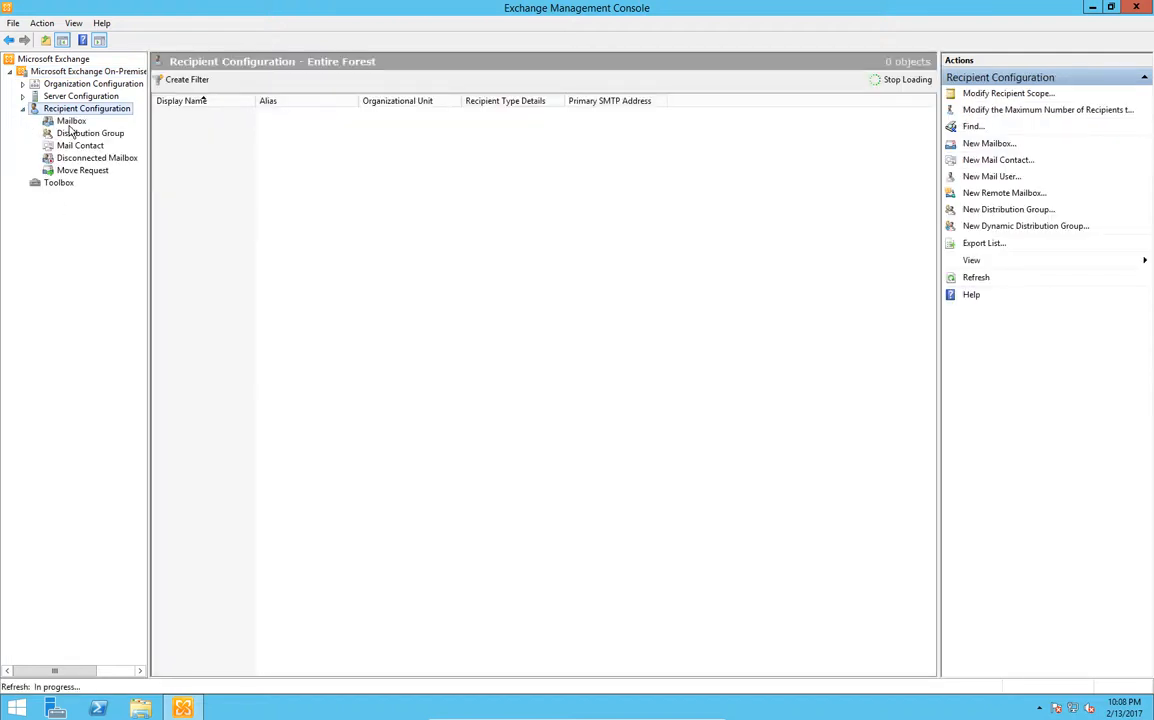
click(68, 120)
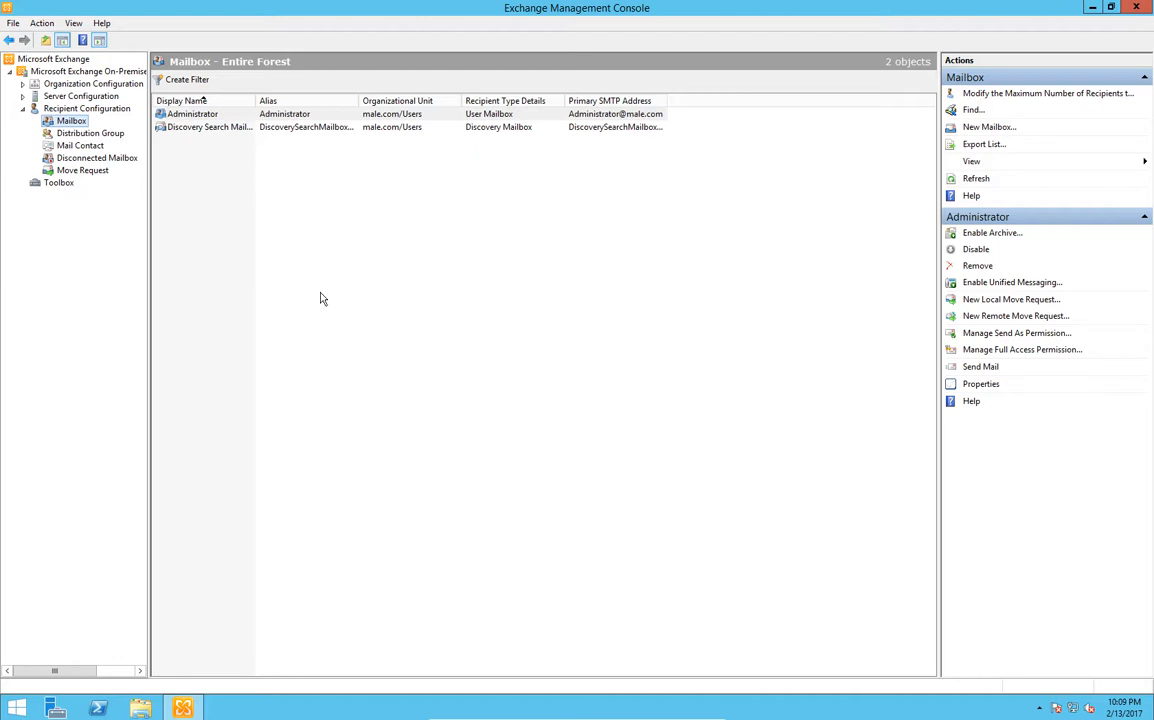
Start a new User Mailbox for existing users and add both users from the male.com/Staff organizational unit.
click(985, 127)
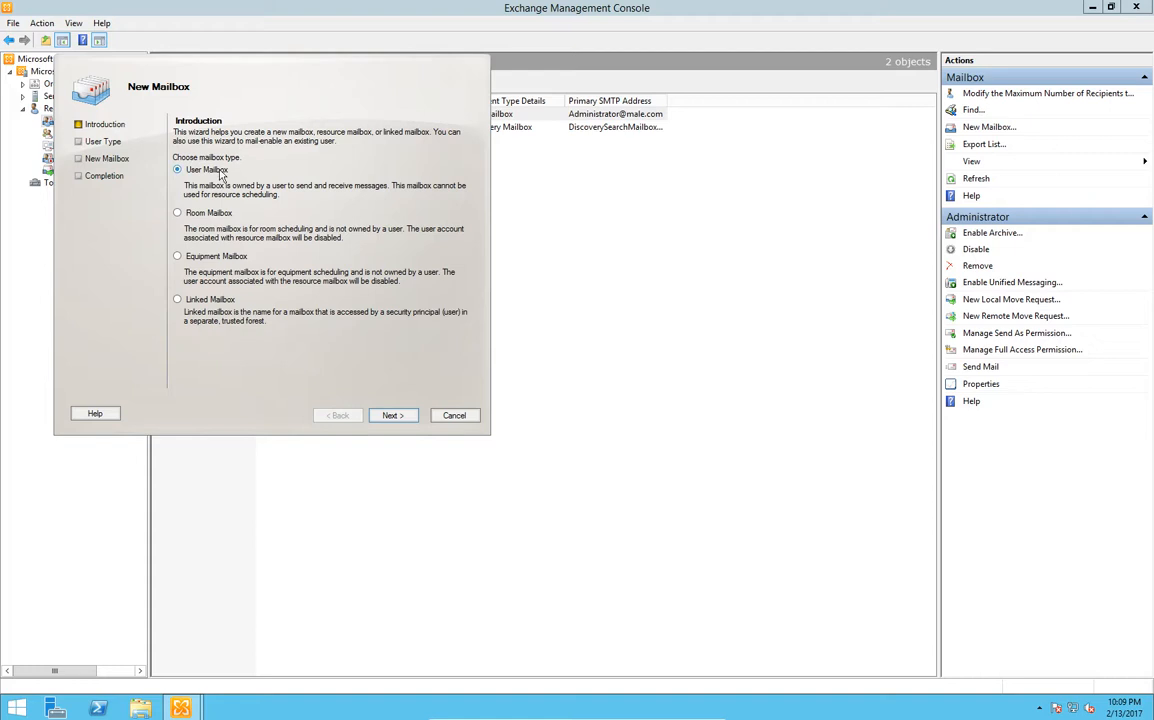
click(389, 418)
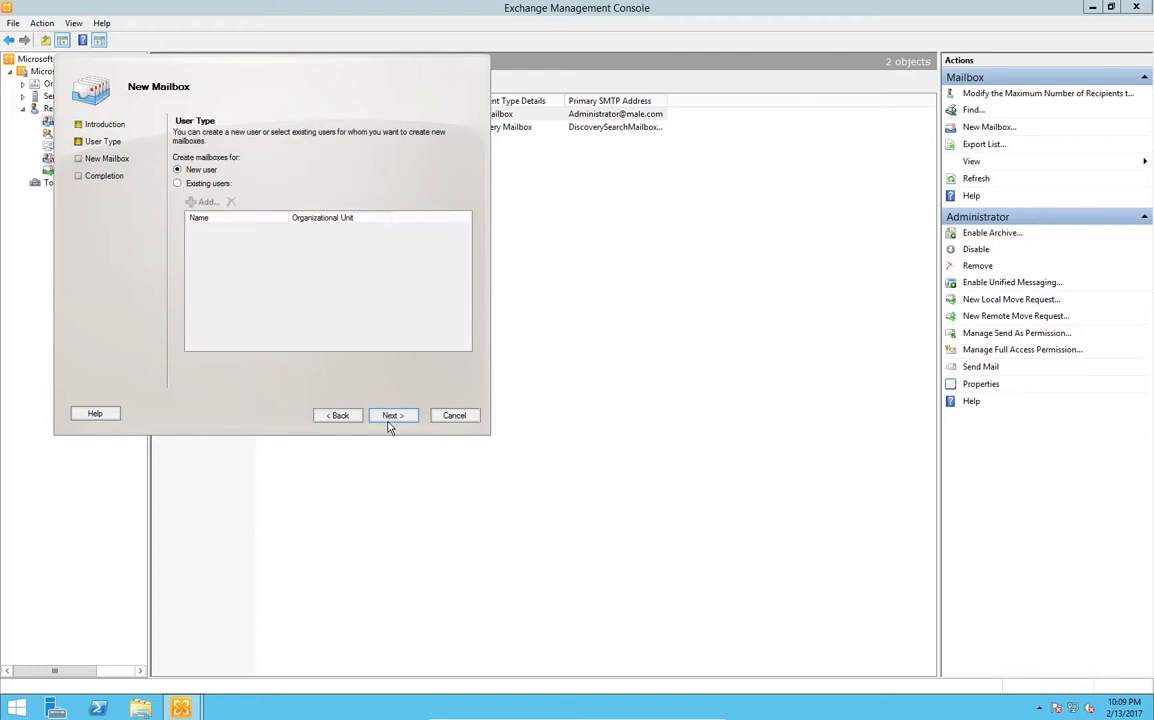
click(208, 187)
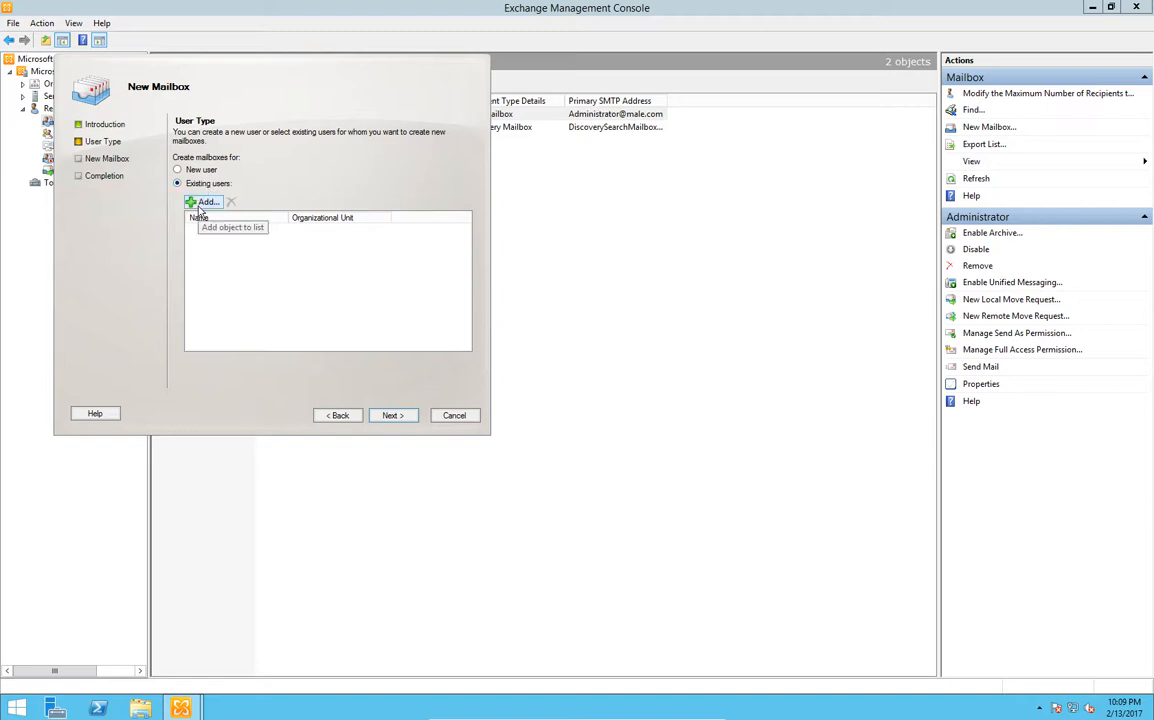
click(198, 202)
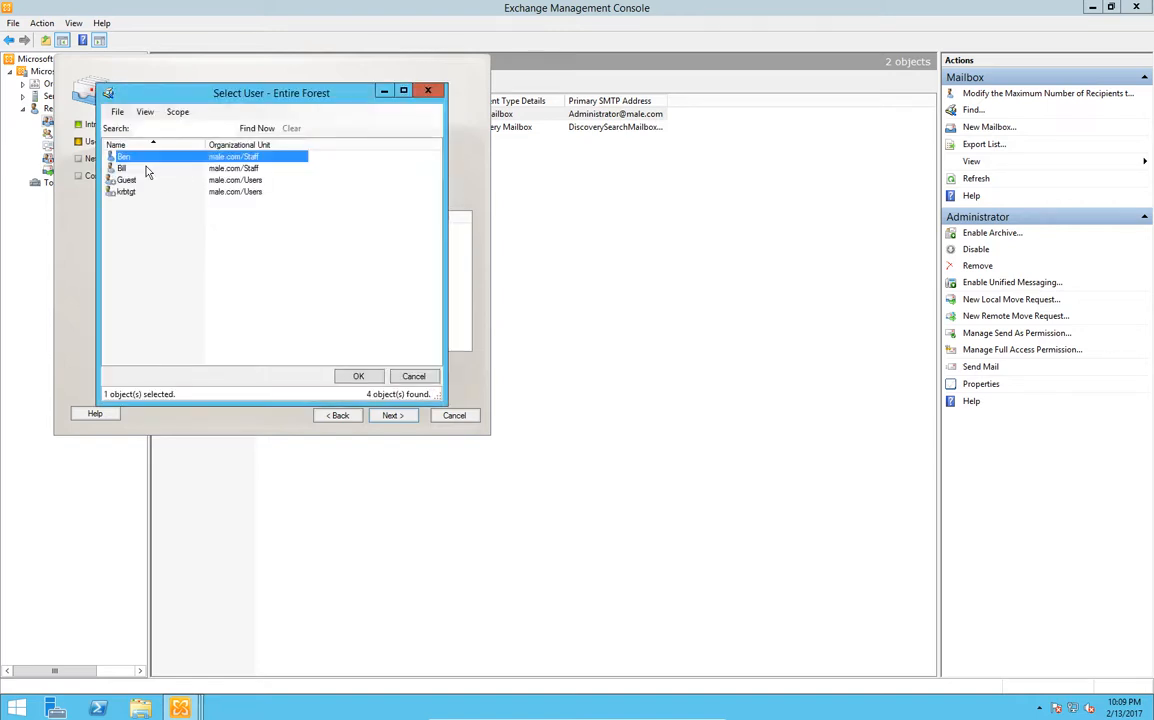
ctrl+click(145, 170)
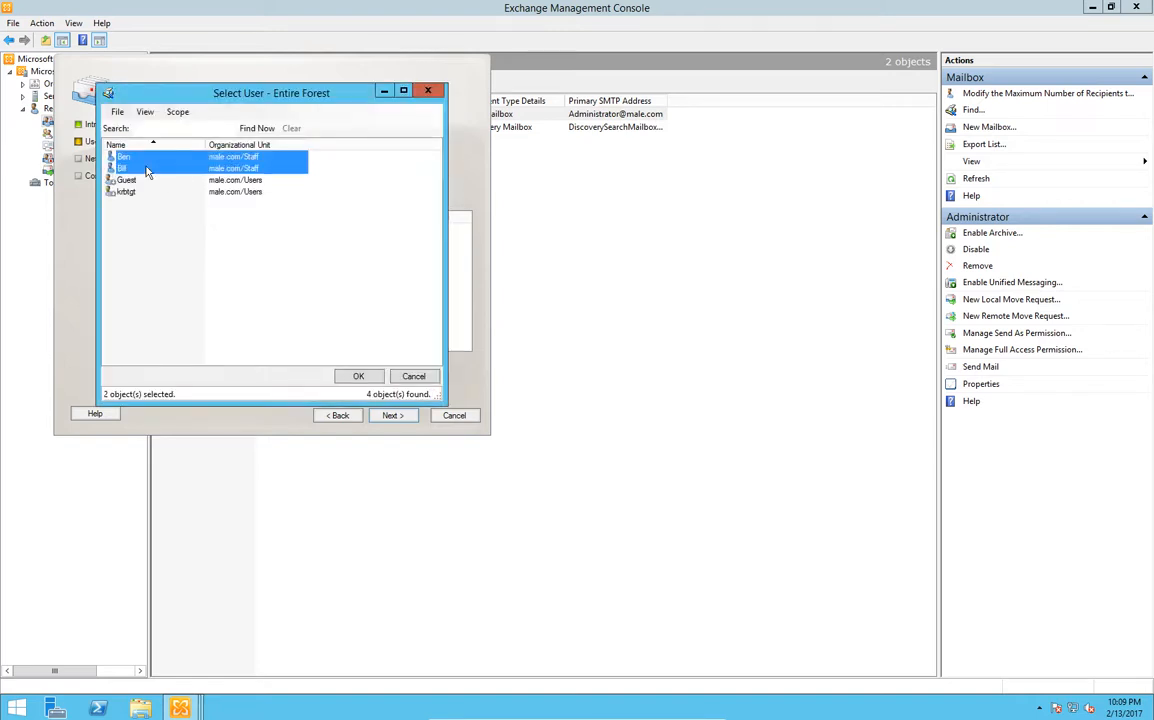
click(364, 376)
Keep the default mailbox settings, create the mailboxes for both selected users and finish the wizard.
click(405, 416)
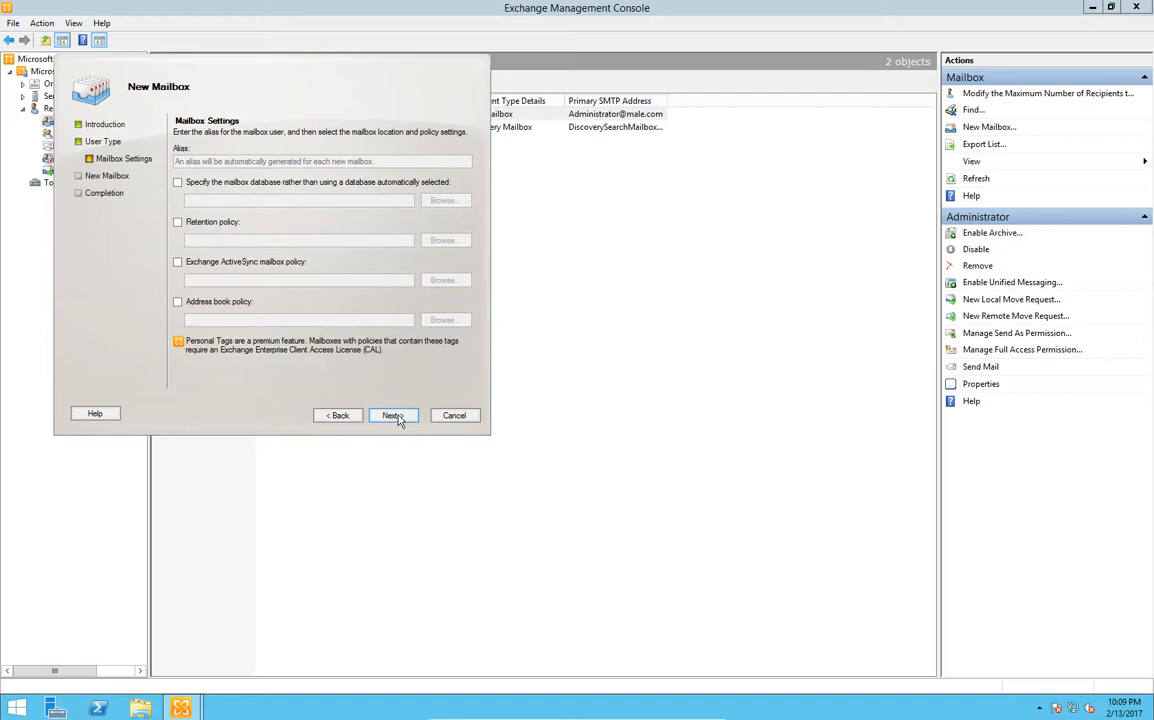
click(397, 418)
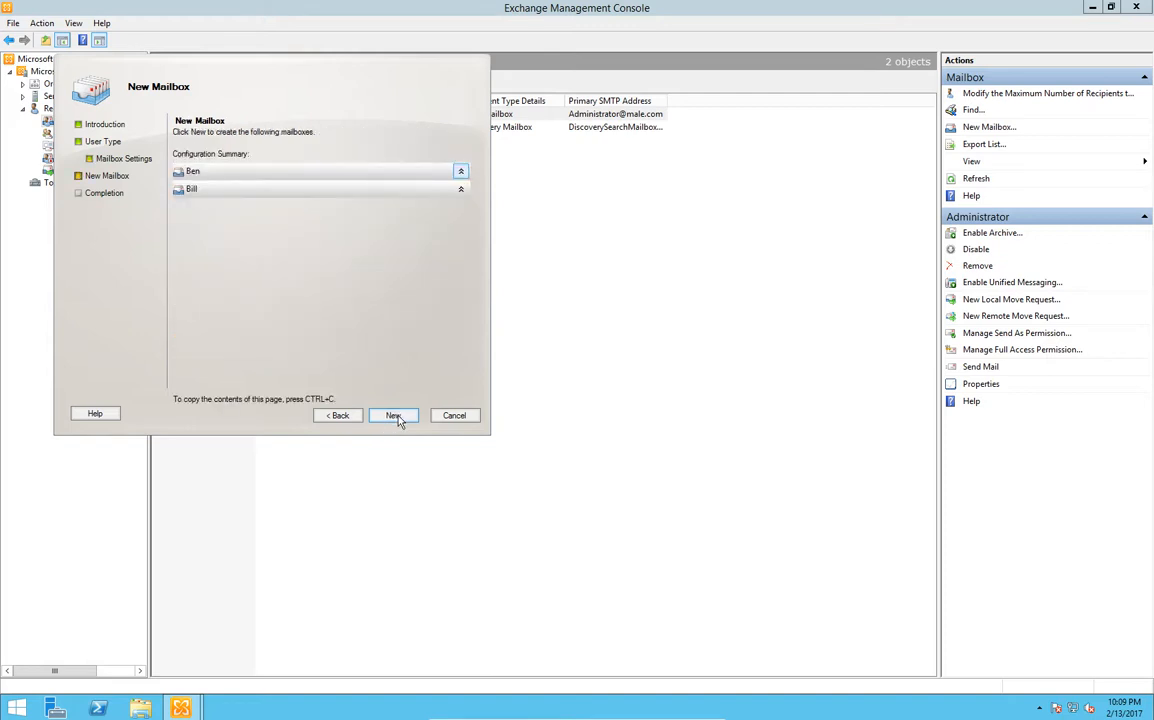
click(395, 416)
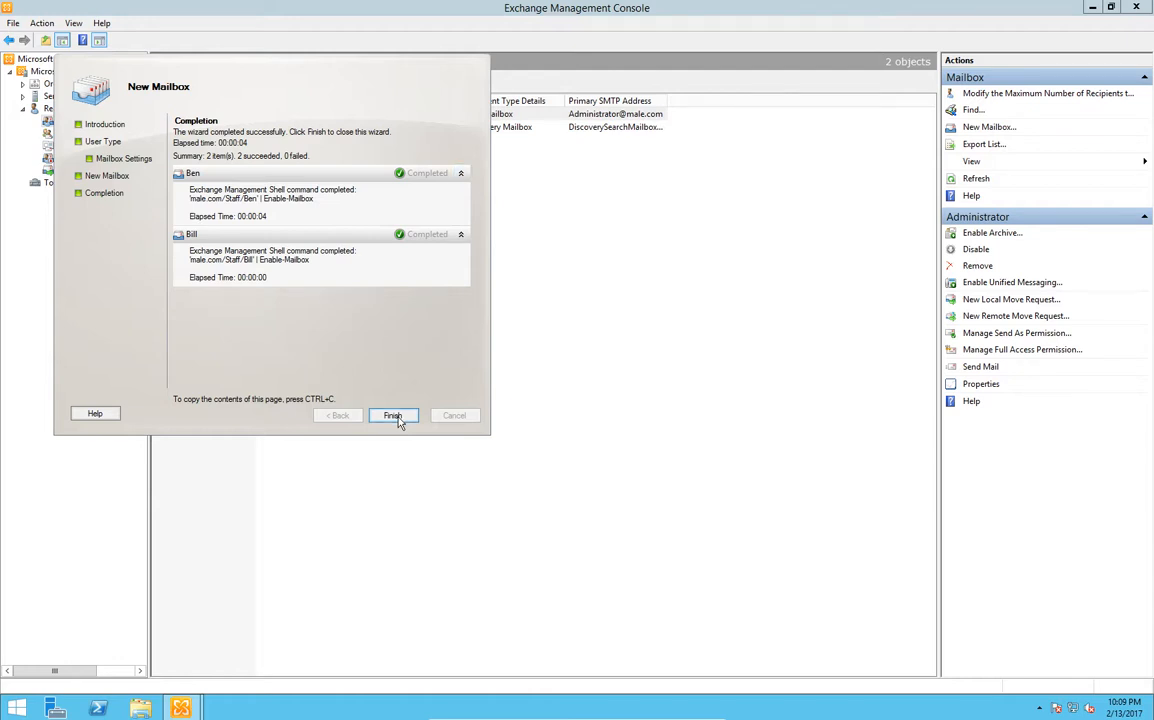
click(393, 416)
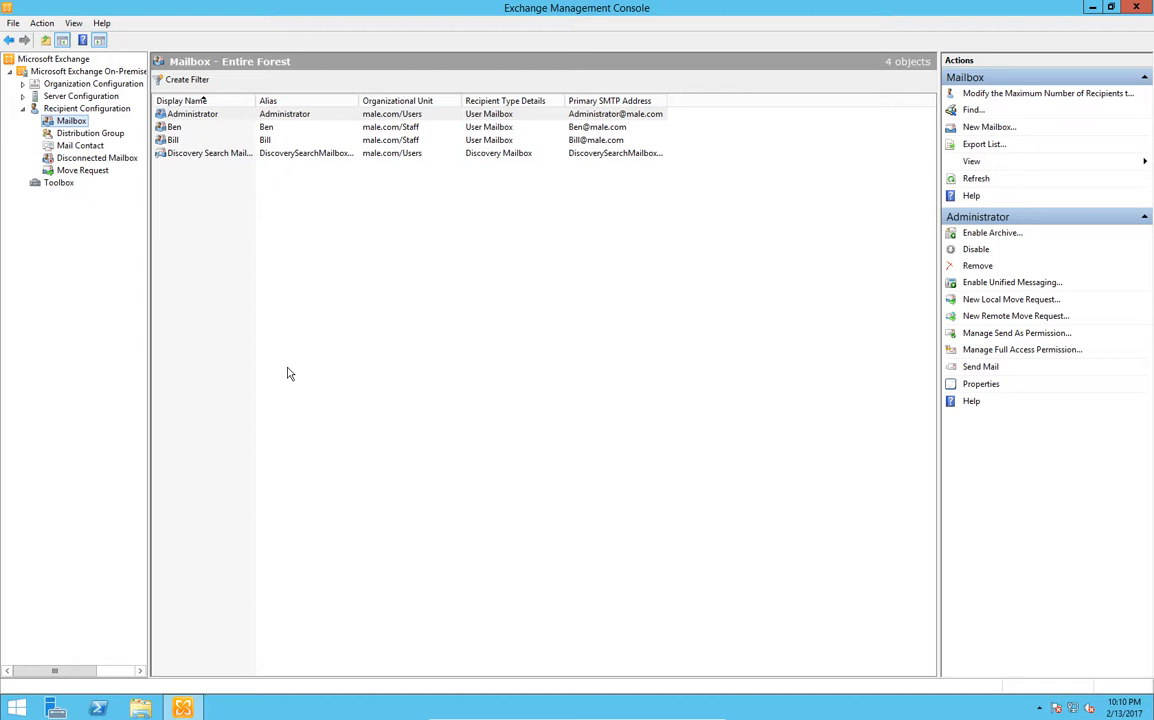
Switch to DNS Manager from the Administrative Tools and maximize its window.
click(14, 705)
click(128, 530)
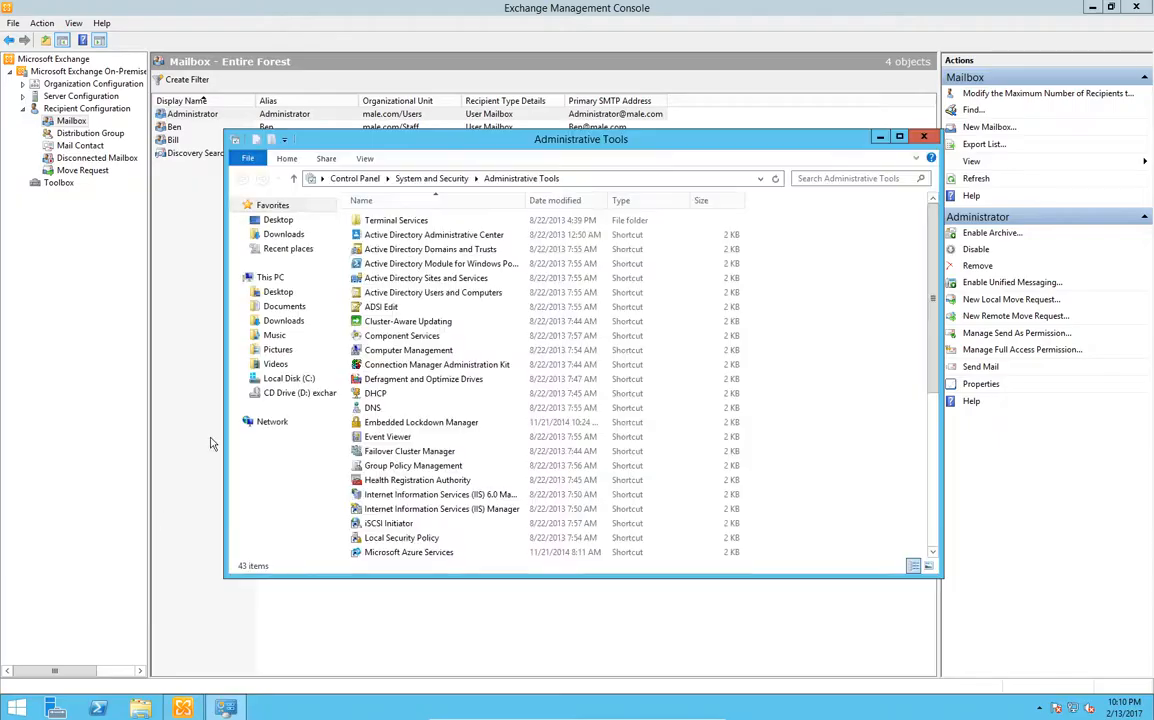
click(378, 408)
double_click(378, 408)
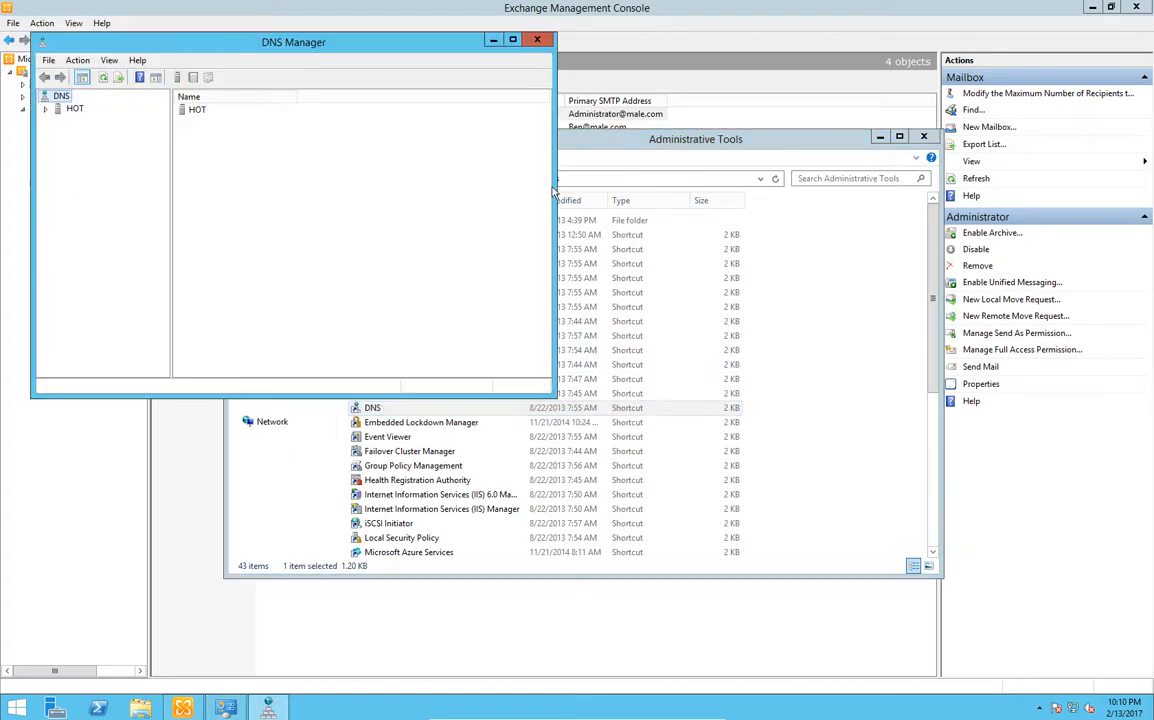
click(514, 40)
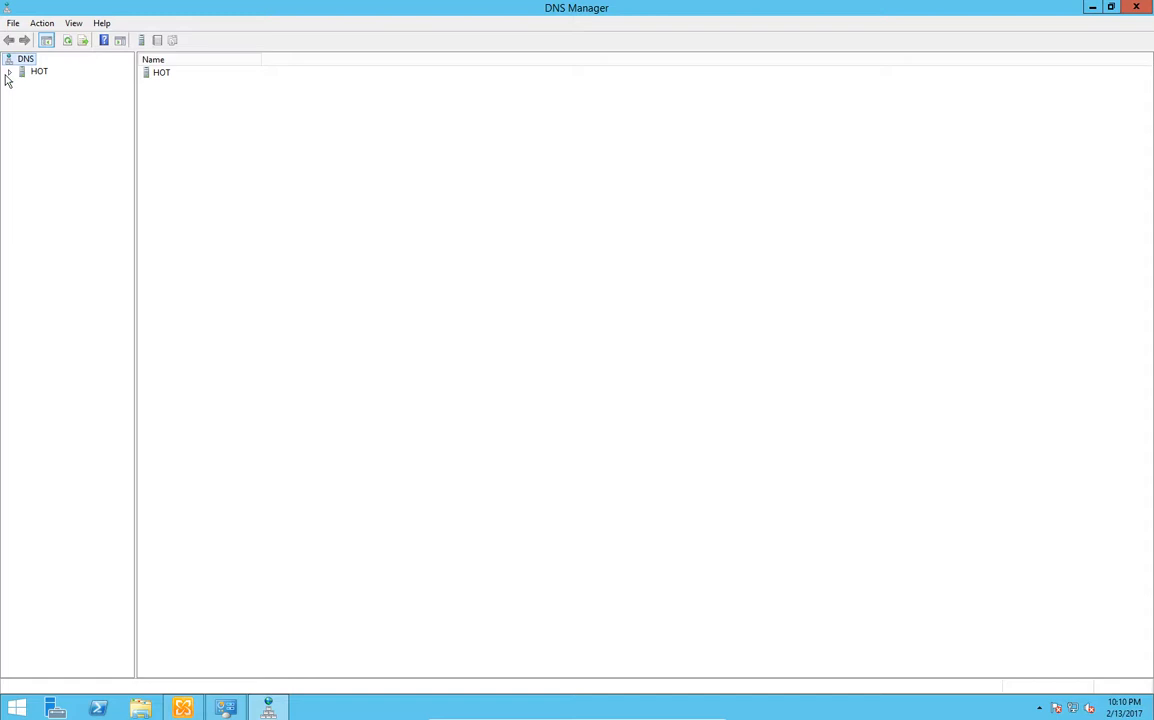
Open and expand the male.com forward lookup zone of the HOT server.
click(10, 74)
click(22, 96)
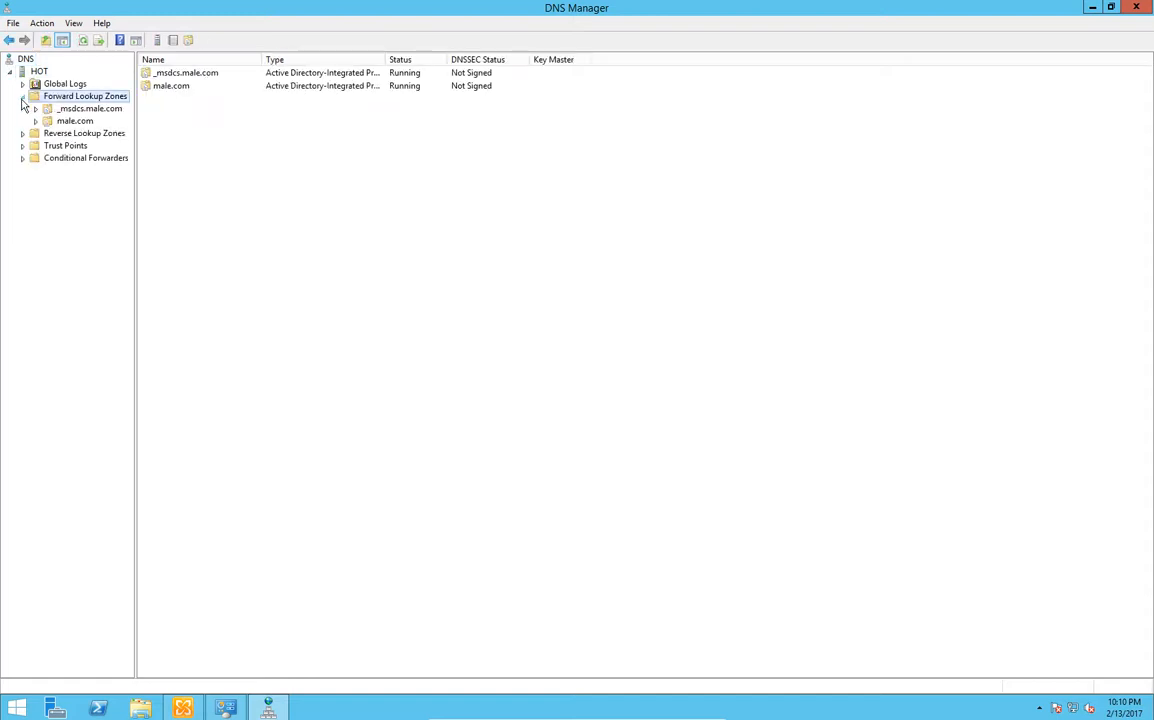
click(62, 121)
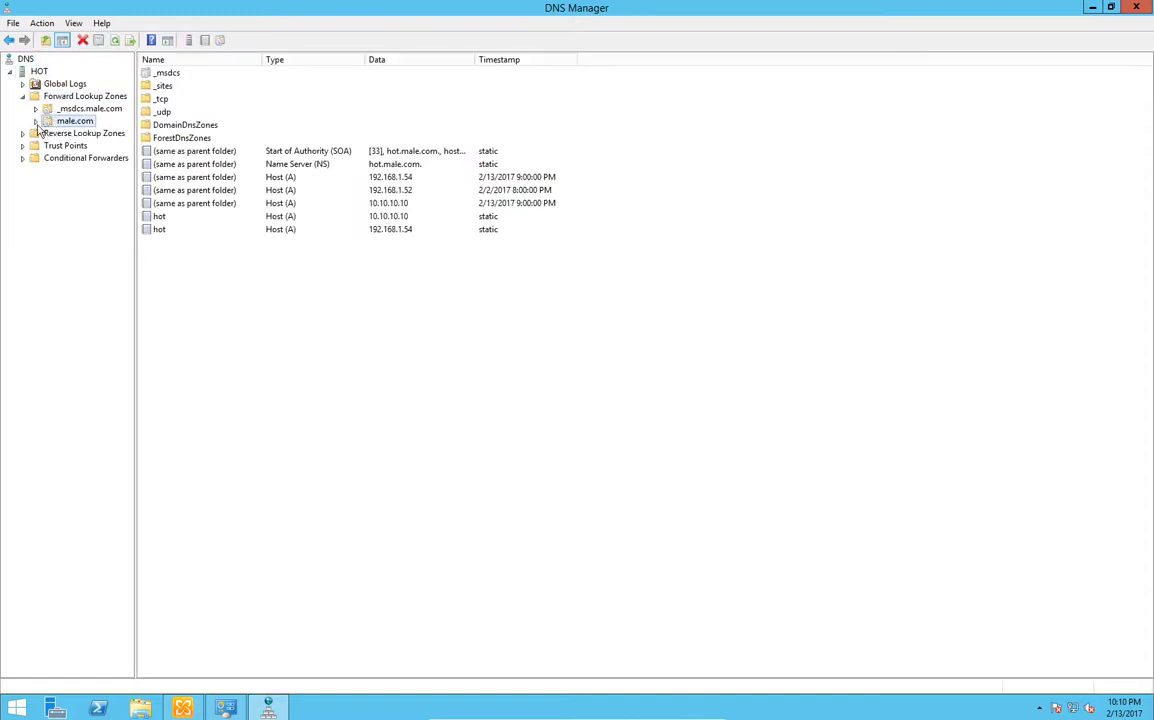
click(35, 121)
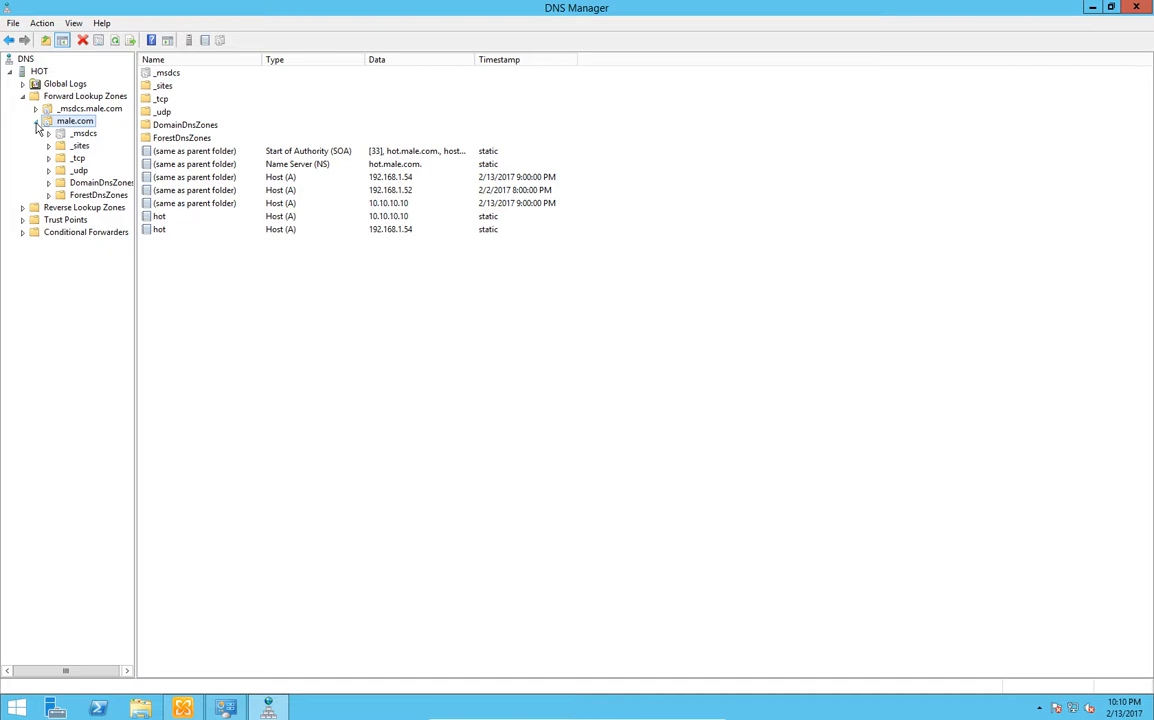
Add a Mail Exchanger (MX) record to male.com with a blank host, mail server hot.male.com and priority 10.
right_click(172, 280)
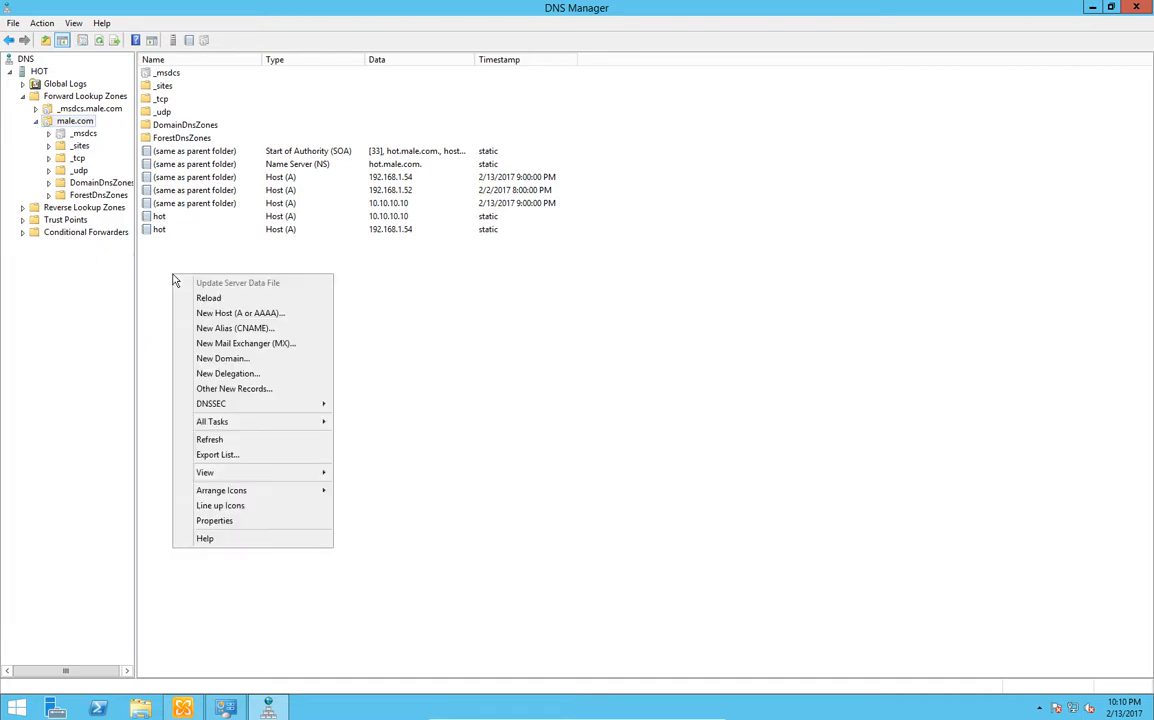
click(228, 343)
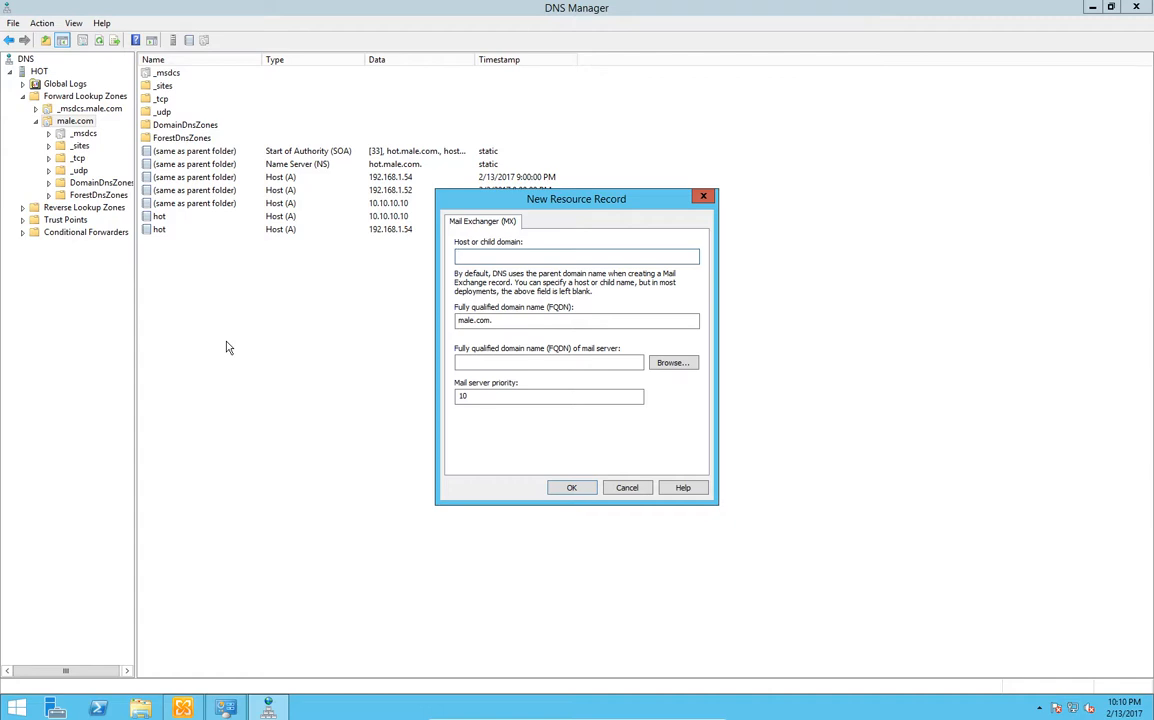
click(549, 257)
click(542, 364)
text(hot.male.com)
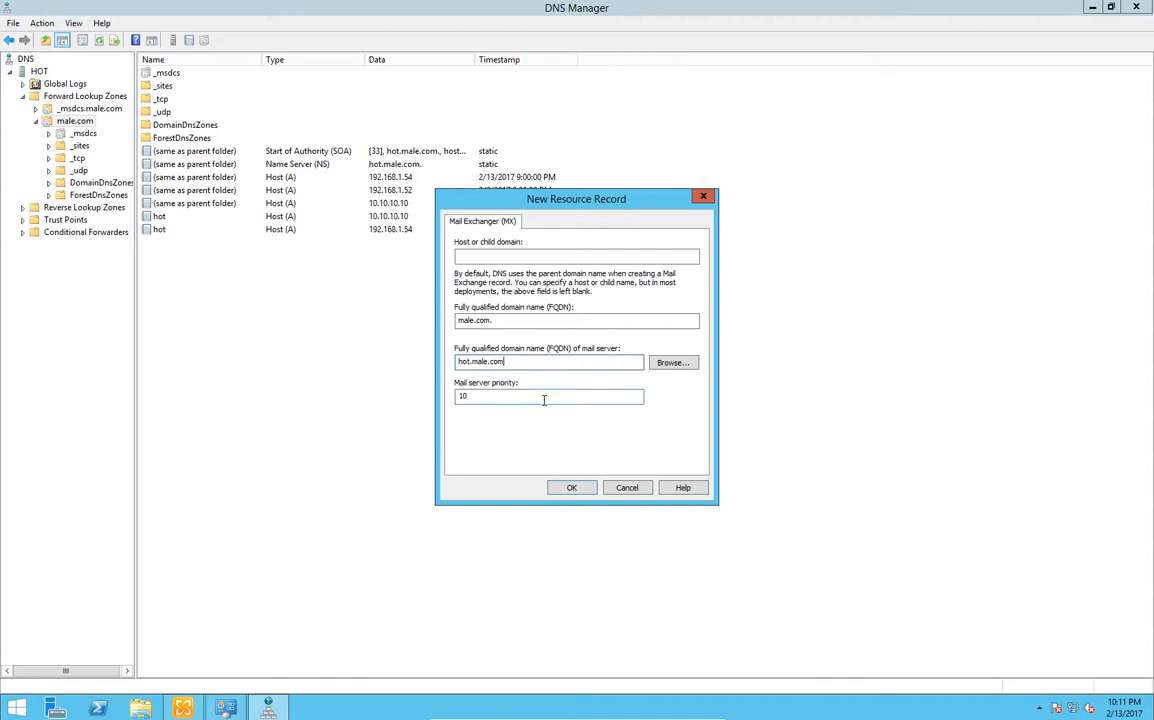
click(542, 397)
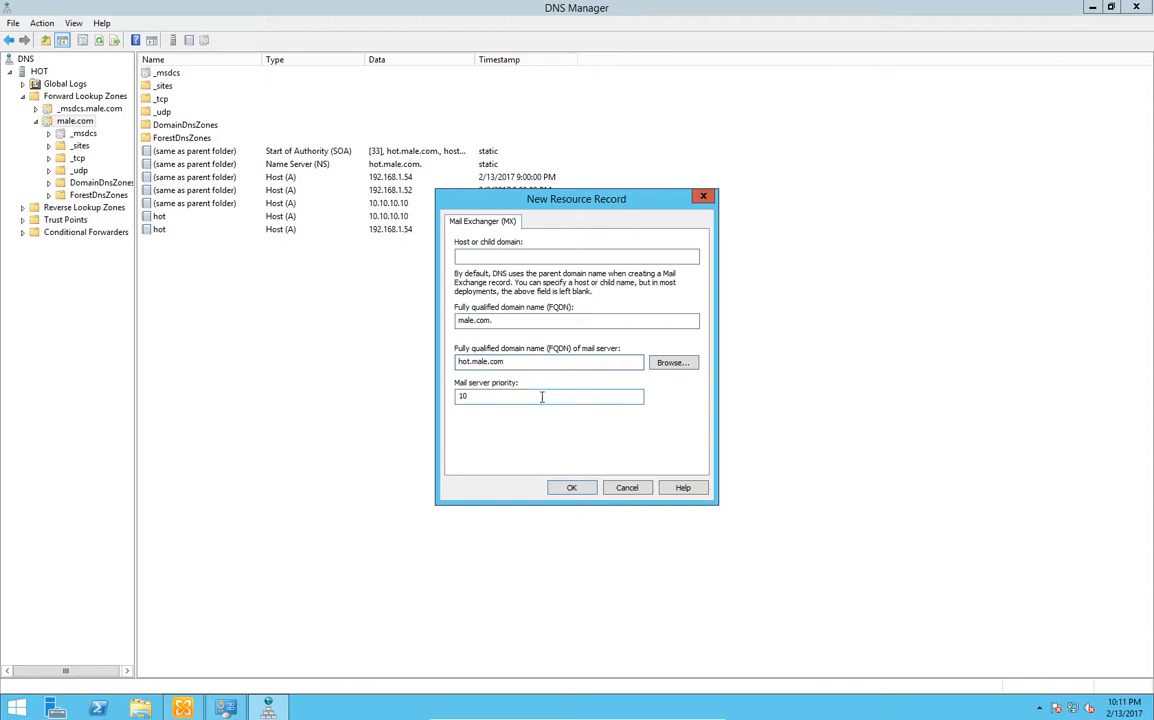
click(572, 488)
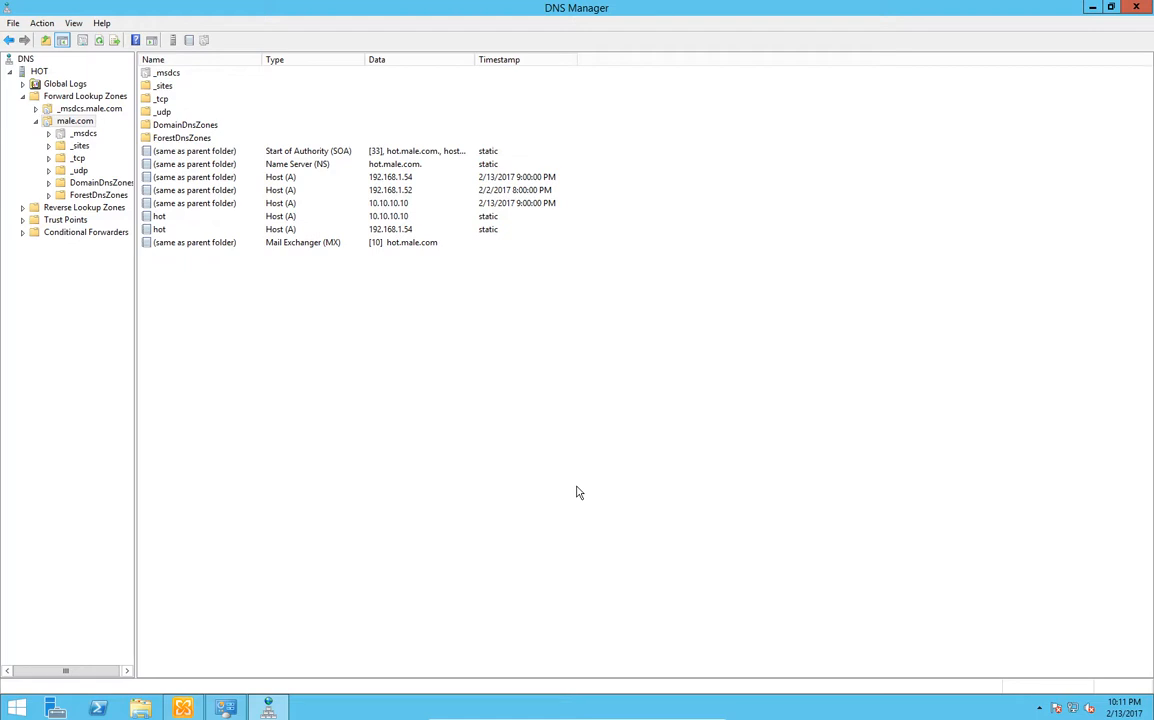
Add an alias (CNAME) record named mail in male.com with hot.male.com as the target host.
right_click(185, 292)
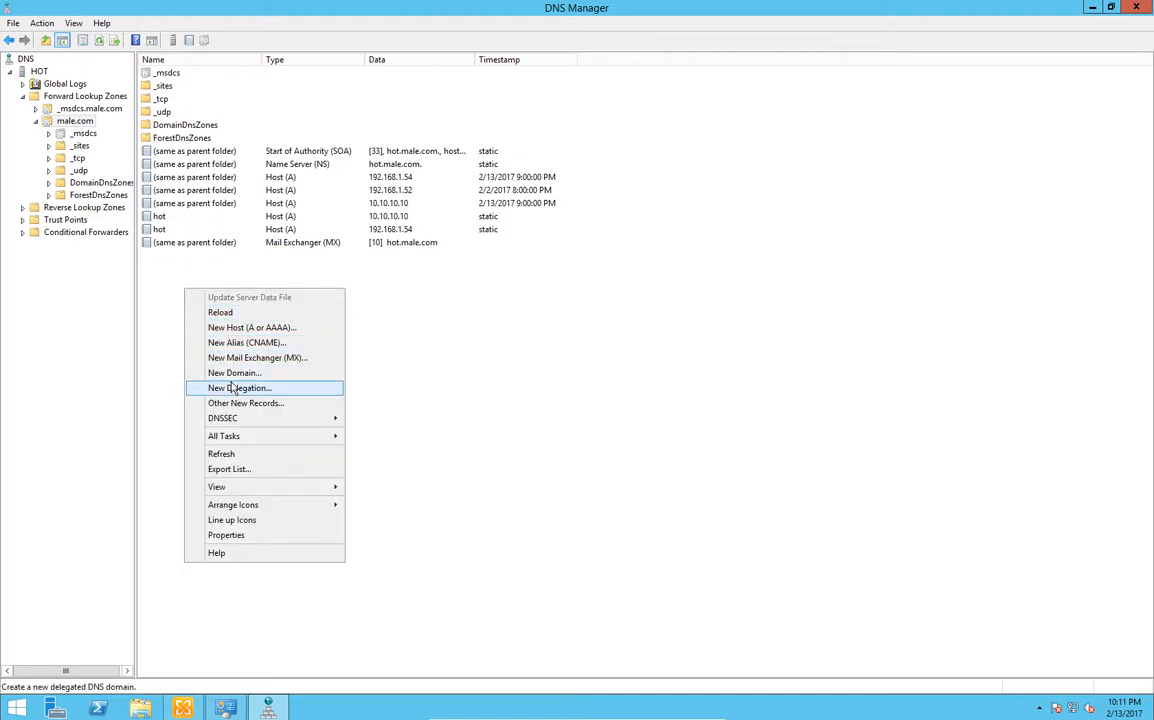
click(237, 343)
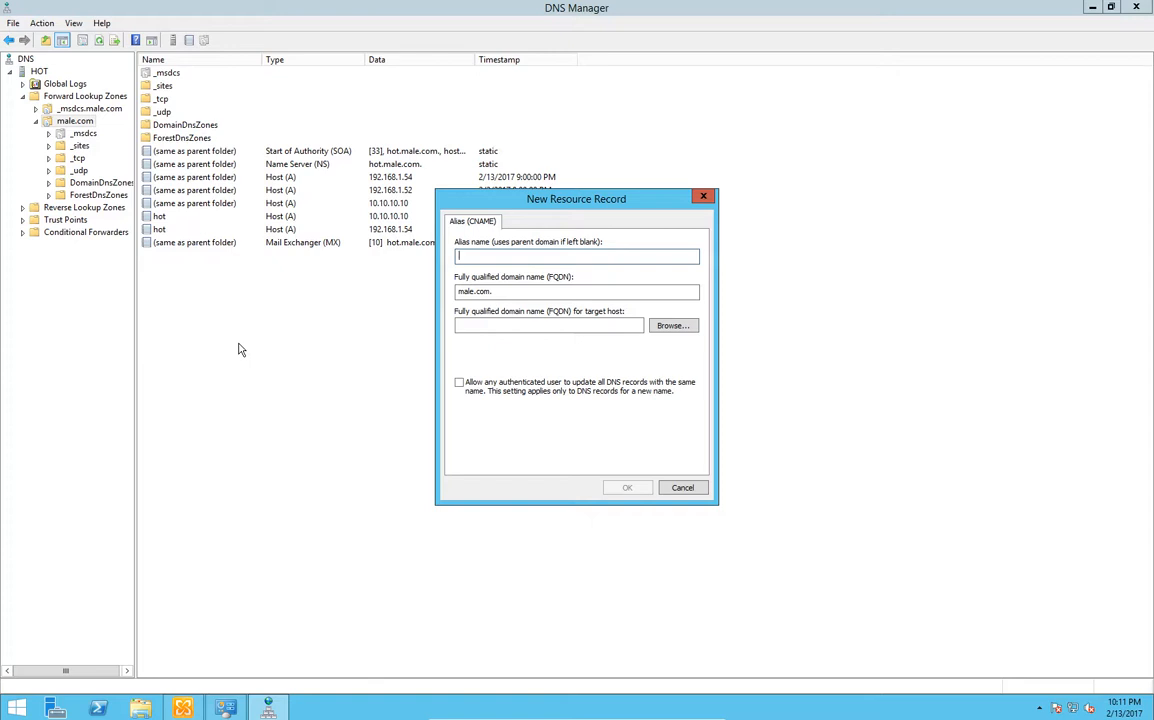
text(mail)
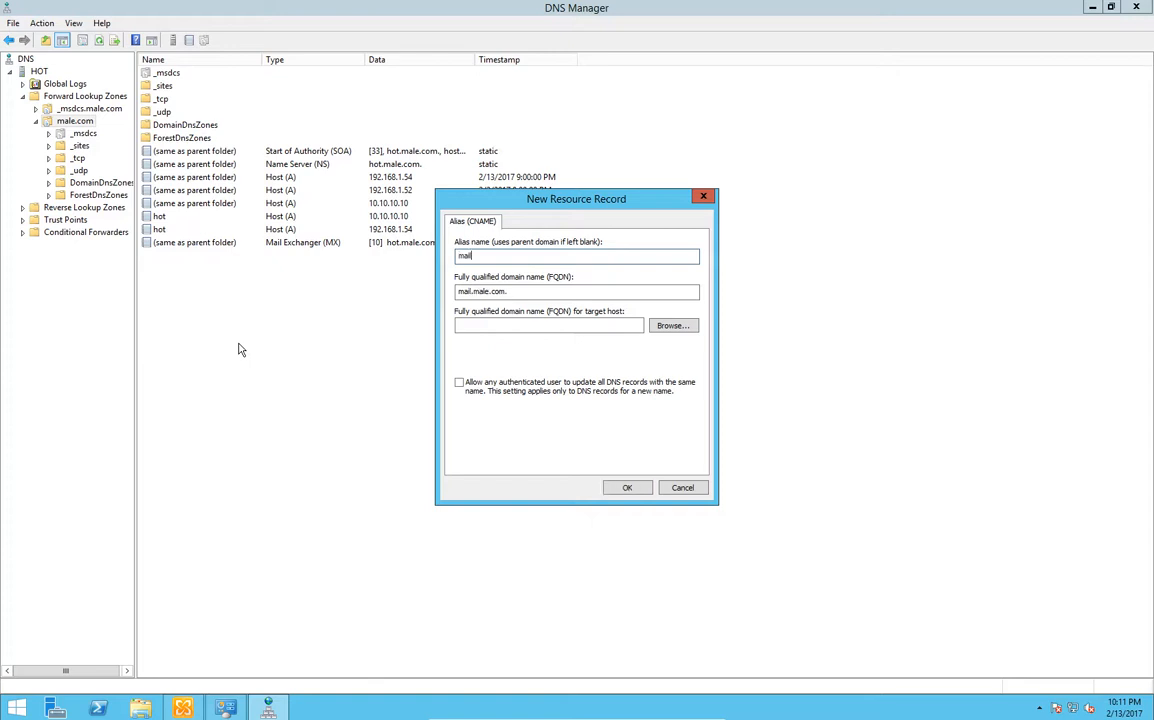
click(484, 325)
text(hot.male.com)
click(626, 488)
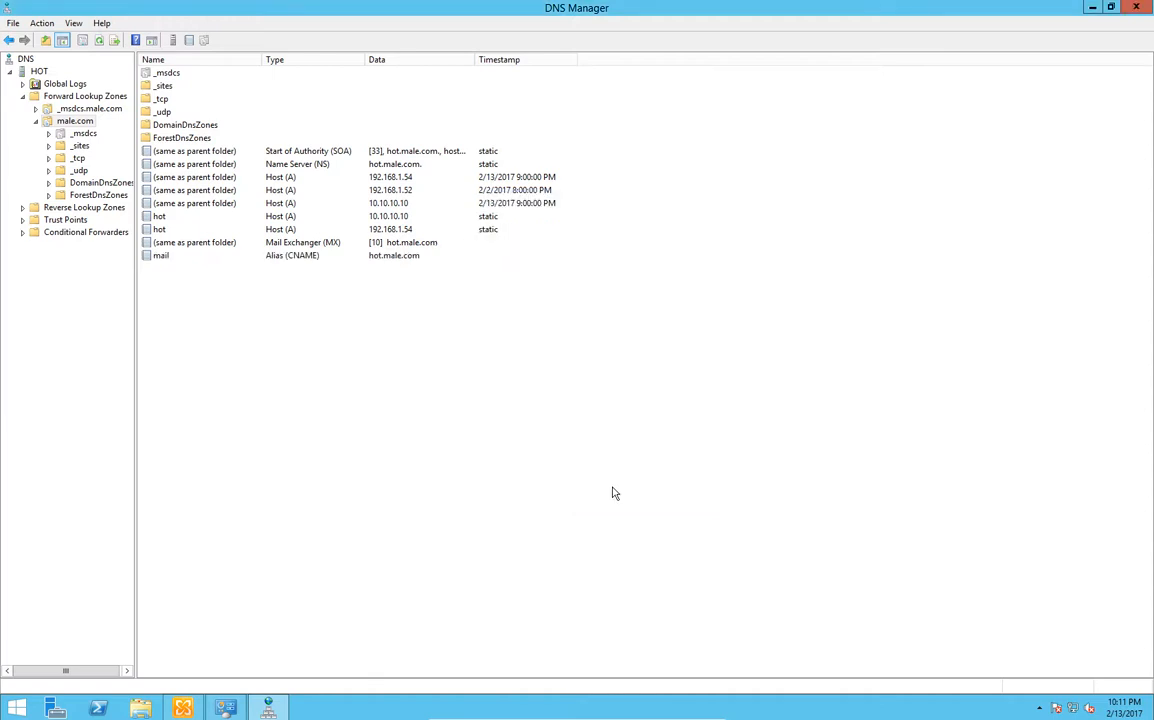